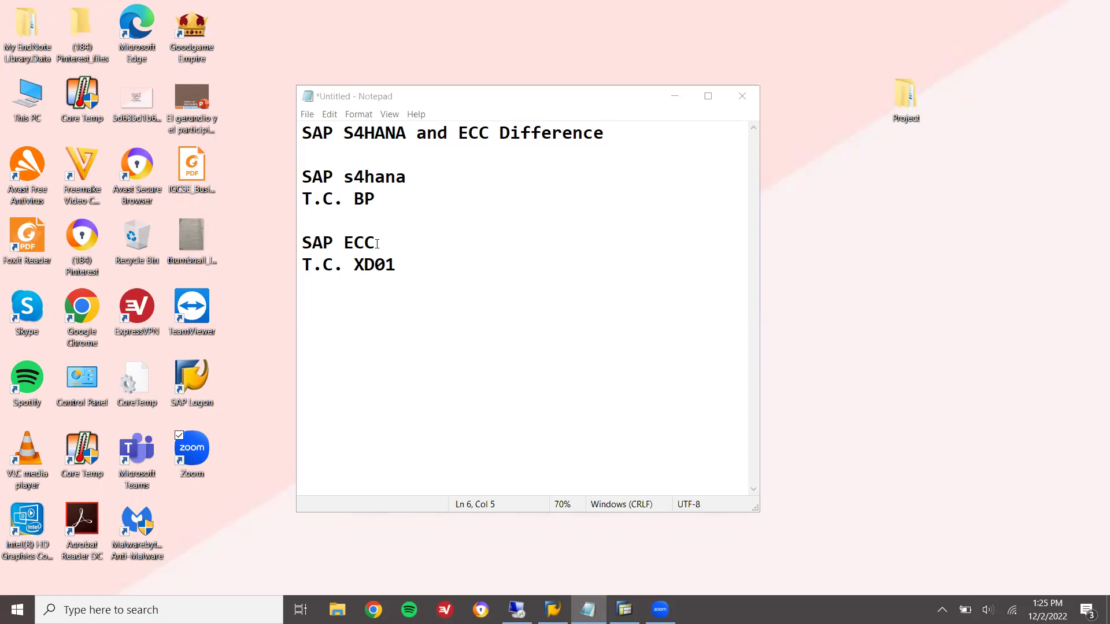
Look up the XD01 transaction code in the notes and start XD01 in SAP
left_click(376, 244)
left_click(376, 264)
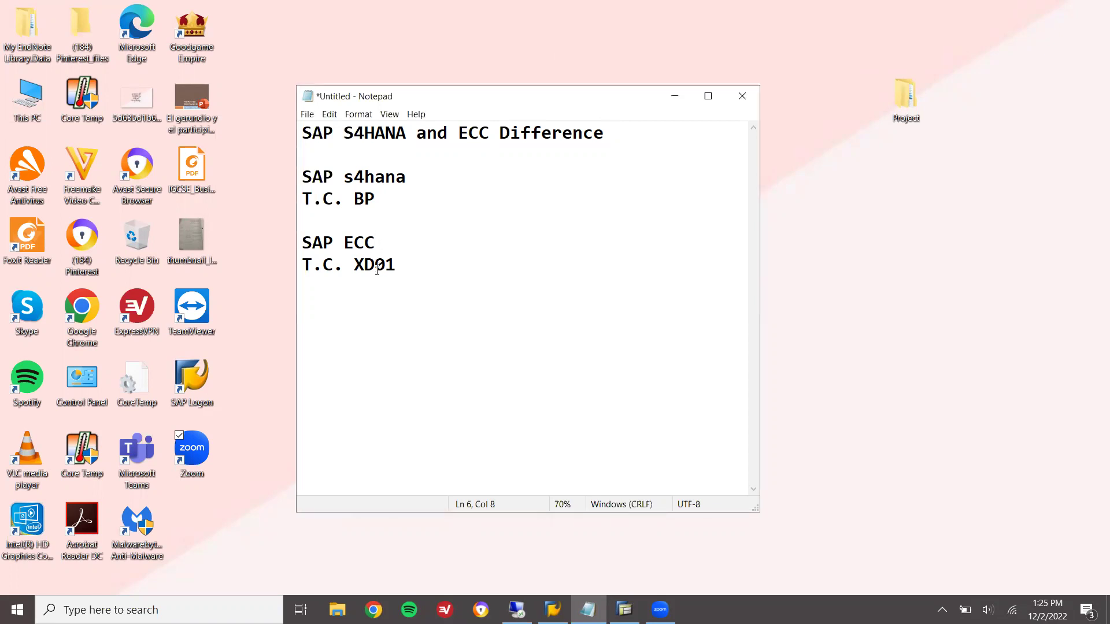
double_click(377, 267)
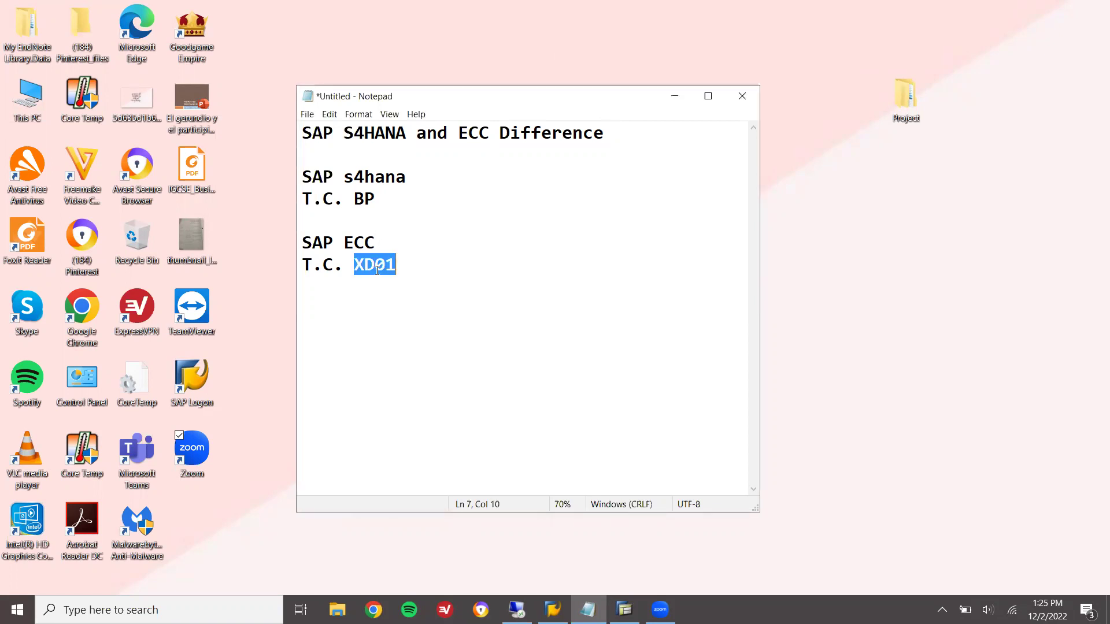
double_click(370, 197)
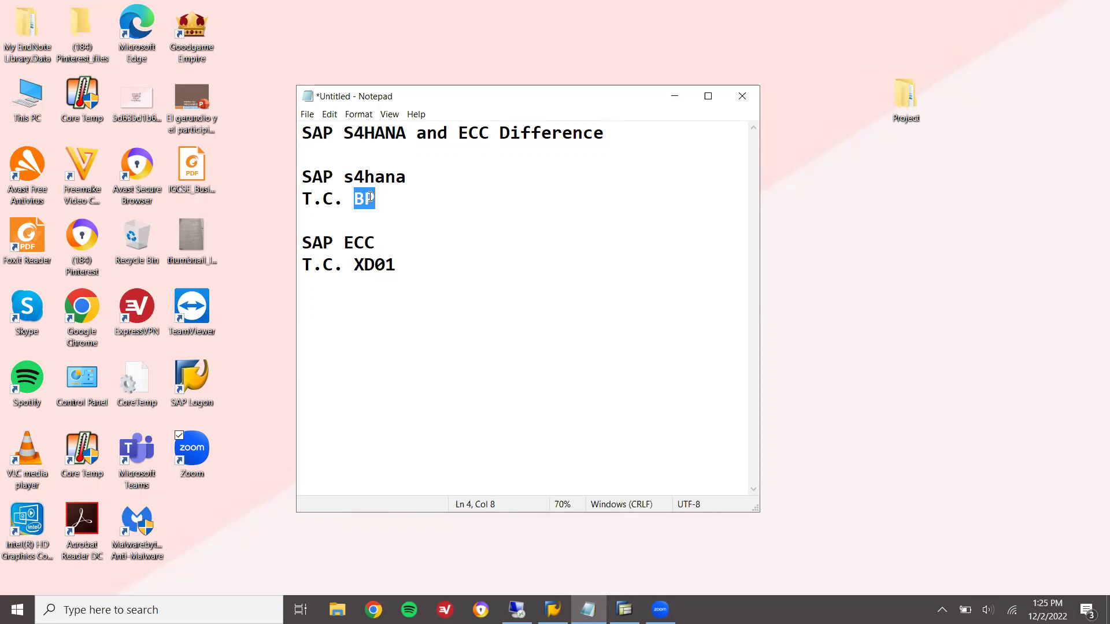
left_click(624, 609)
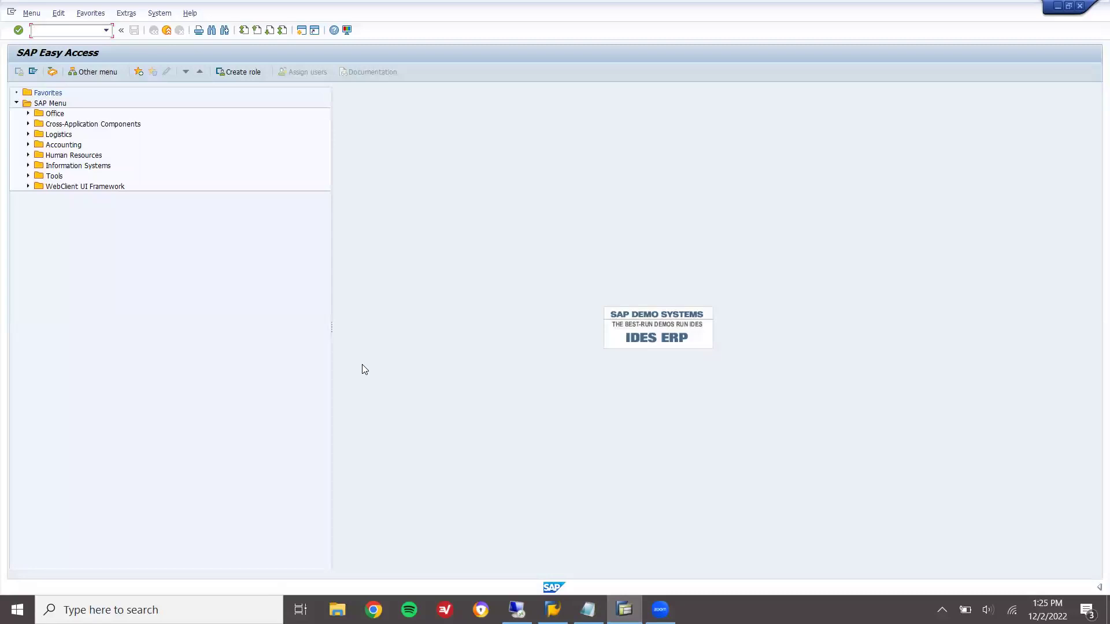
key("Return")
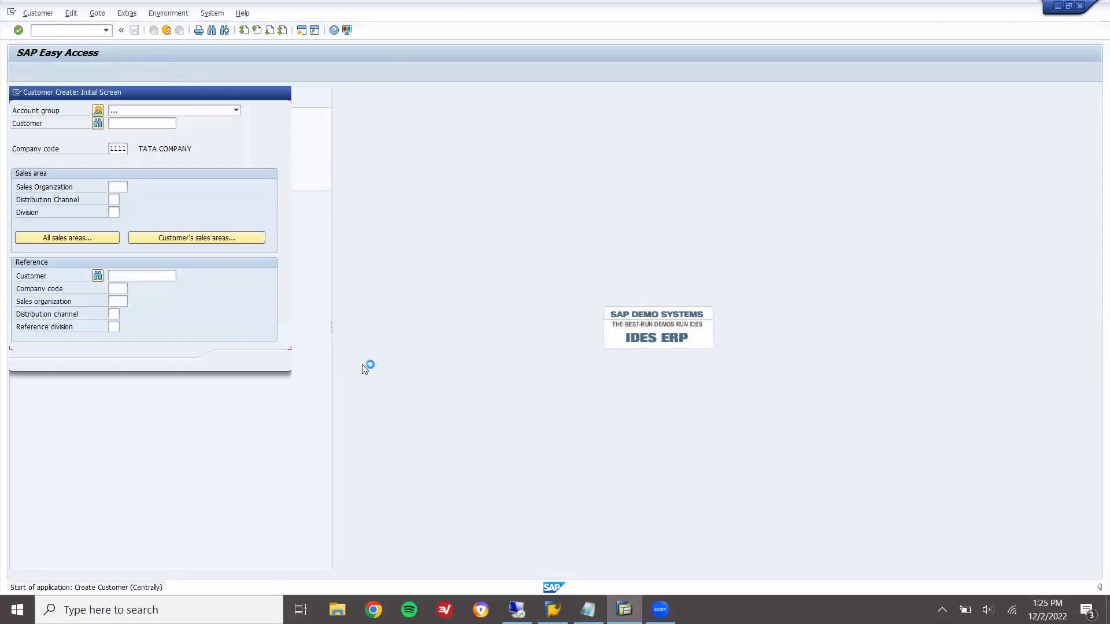
Choose an account group and fill in company code LD01 and sales area LD01/LD/LD
left_click(188, 111)
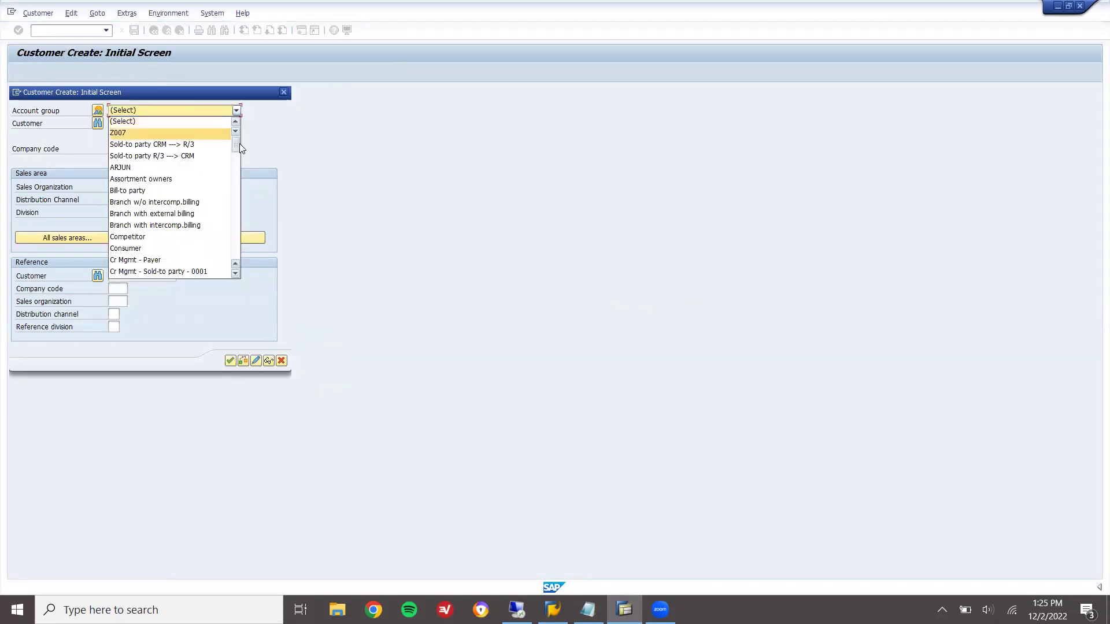
left_click_drag(239, 144, 238, 253)
left_click(193, 168)
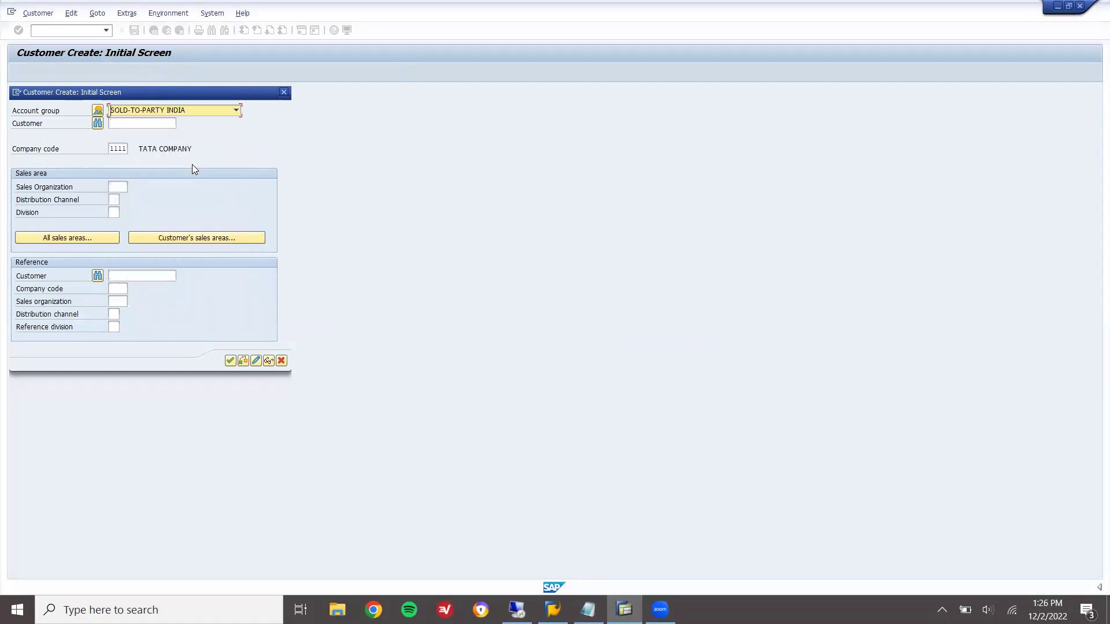
left_click(116, 188)
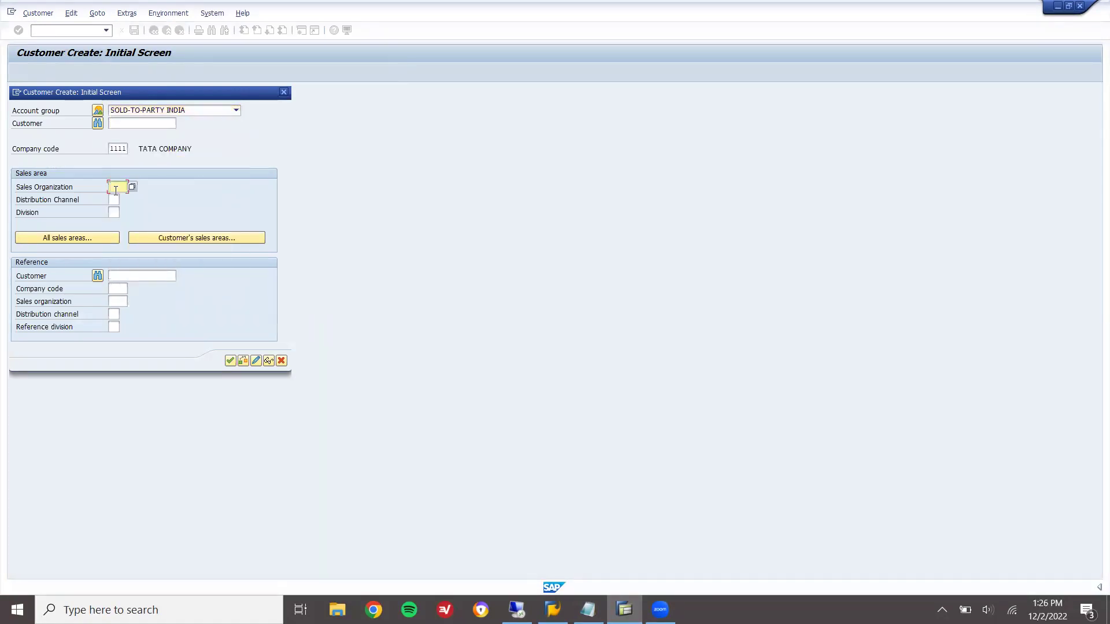
key("shift+Tab")
left_click(116, 190)
key("Tab")
key("Tab")
Change the account group to SOLD-TO PARTY LEARN2WIN and proceed to the general data
key("Return")
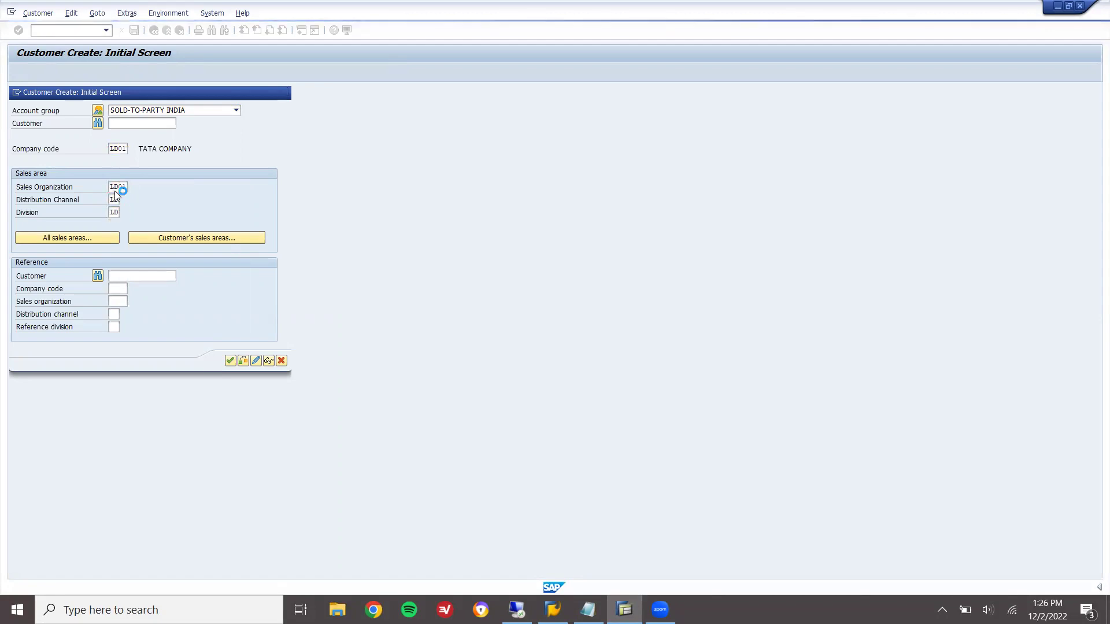
key("Return")
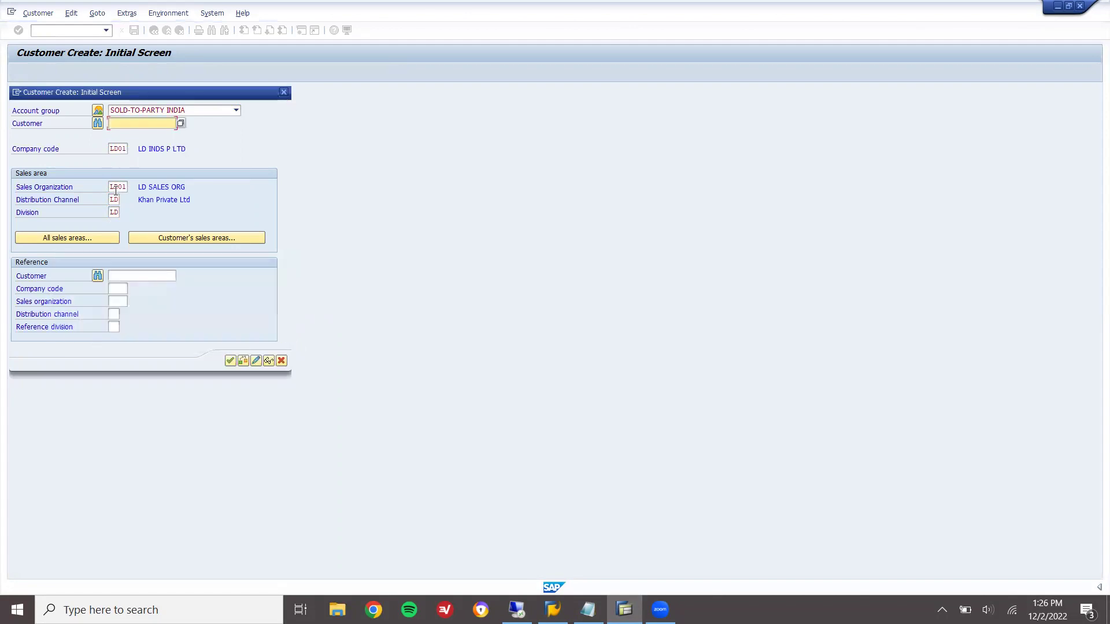
left_click(212, 111)
left_click(203, 156)
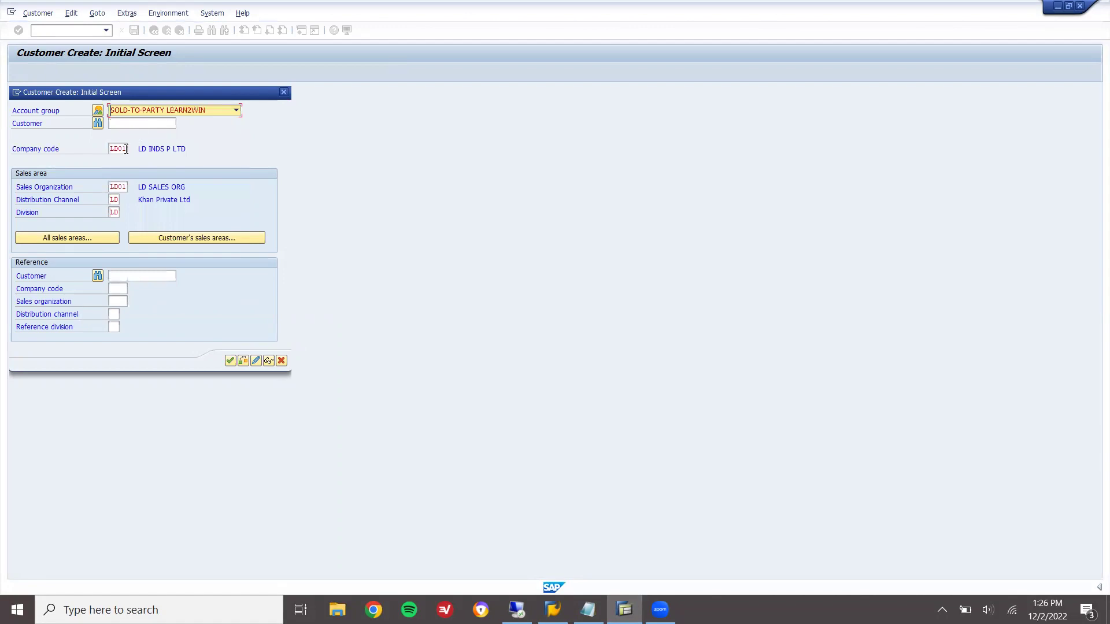
key("Return")
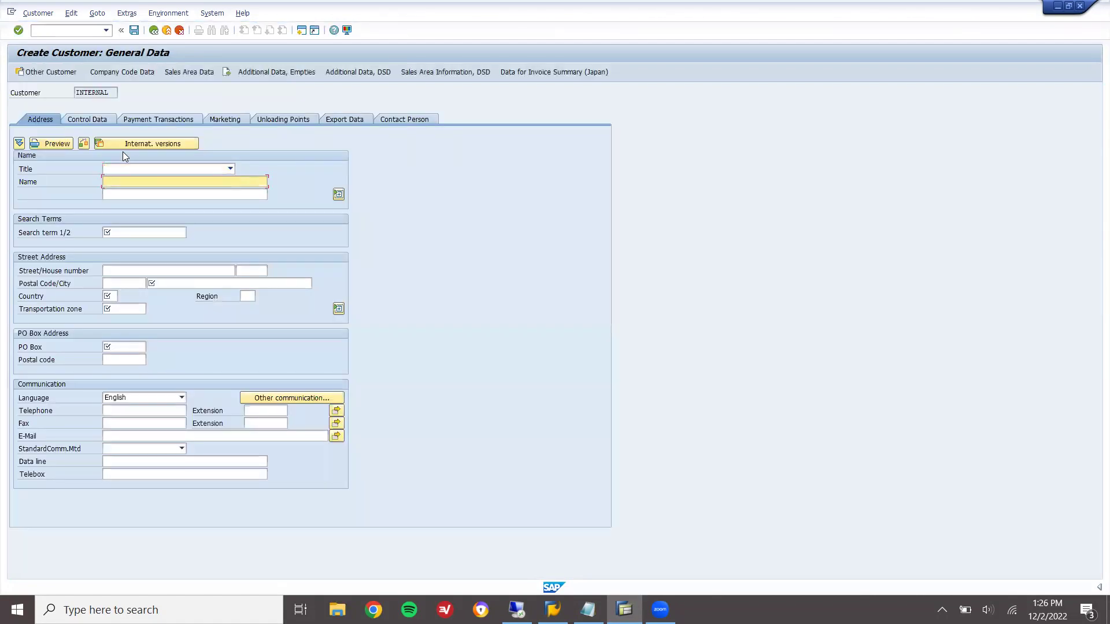
Enter the customer's name, its search term and city 600210
type("JACK INDS")
key("Return")
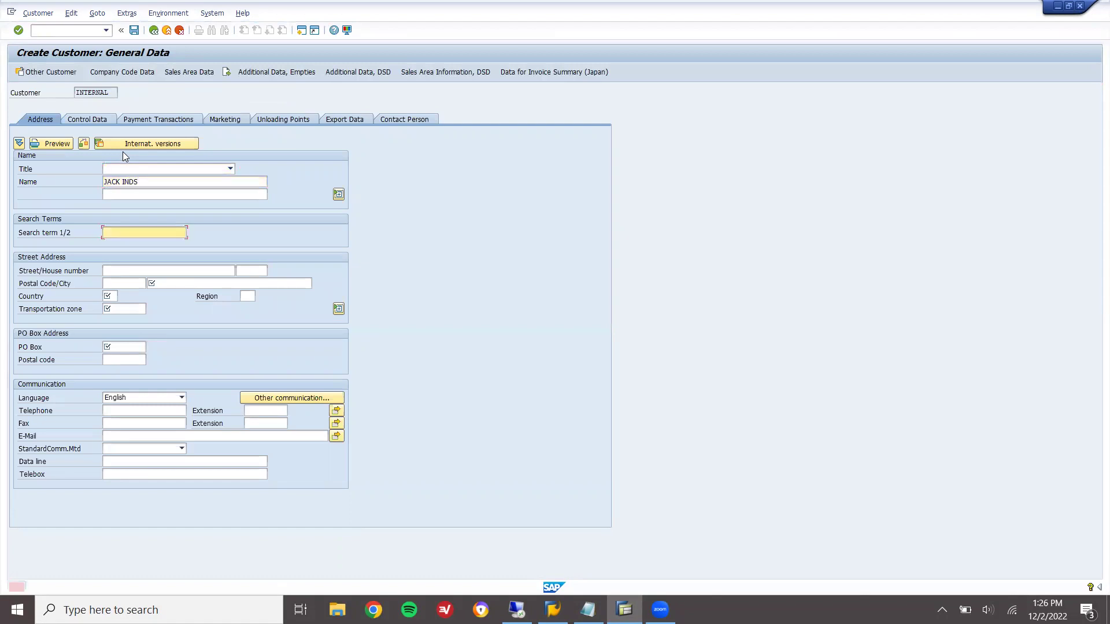
type("JACK")
key("Return")
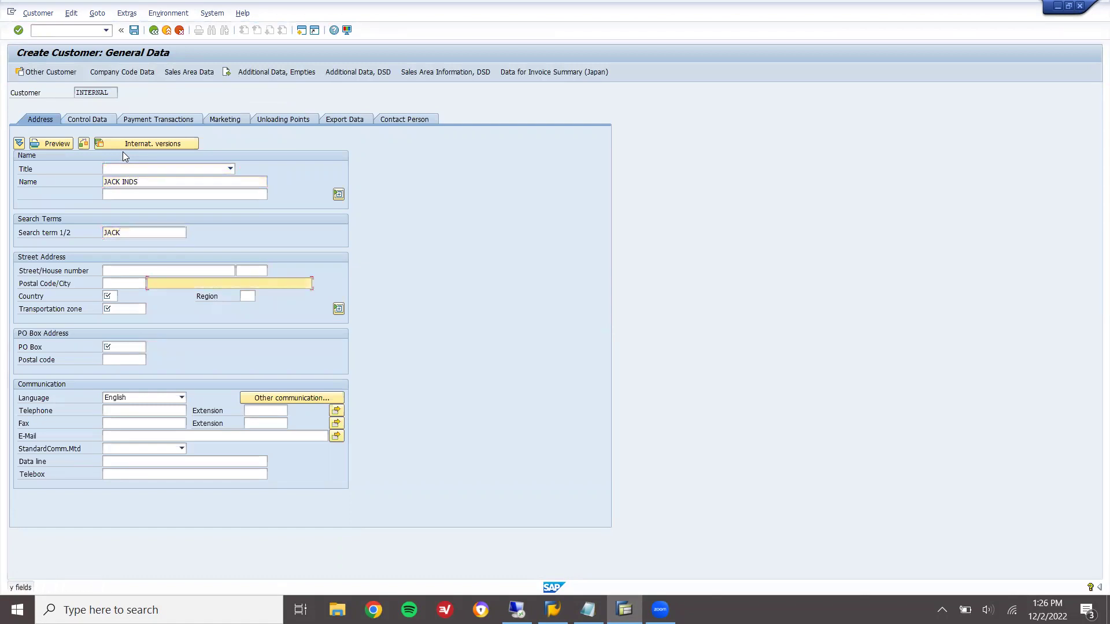
type("600210")
key("Return")
type("IN")
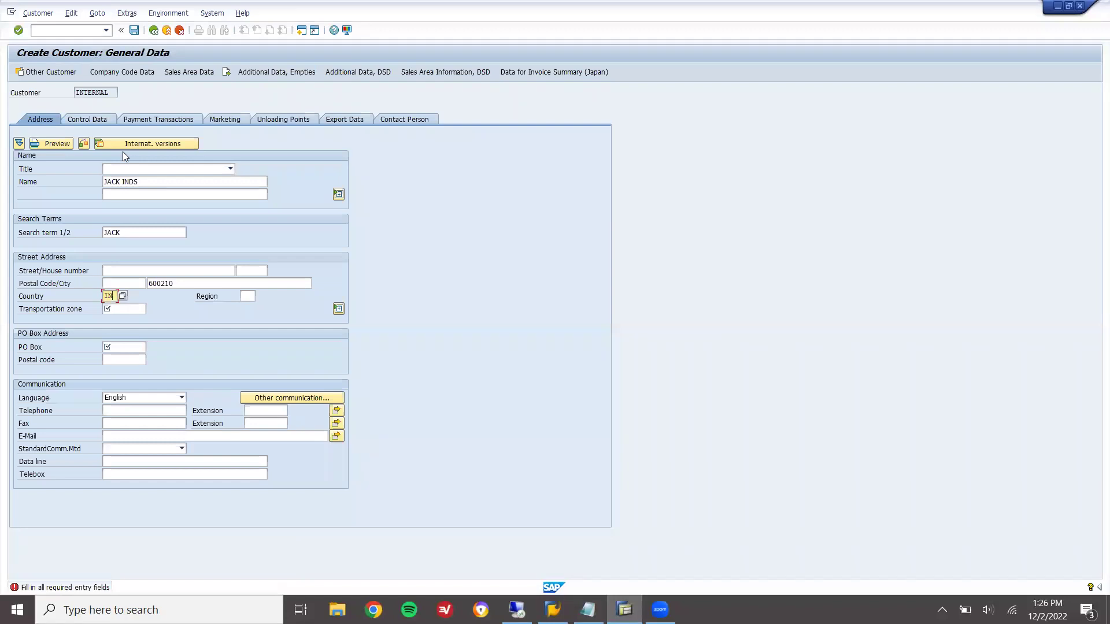
key("Return")
type("1")
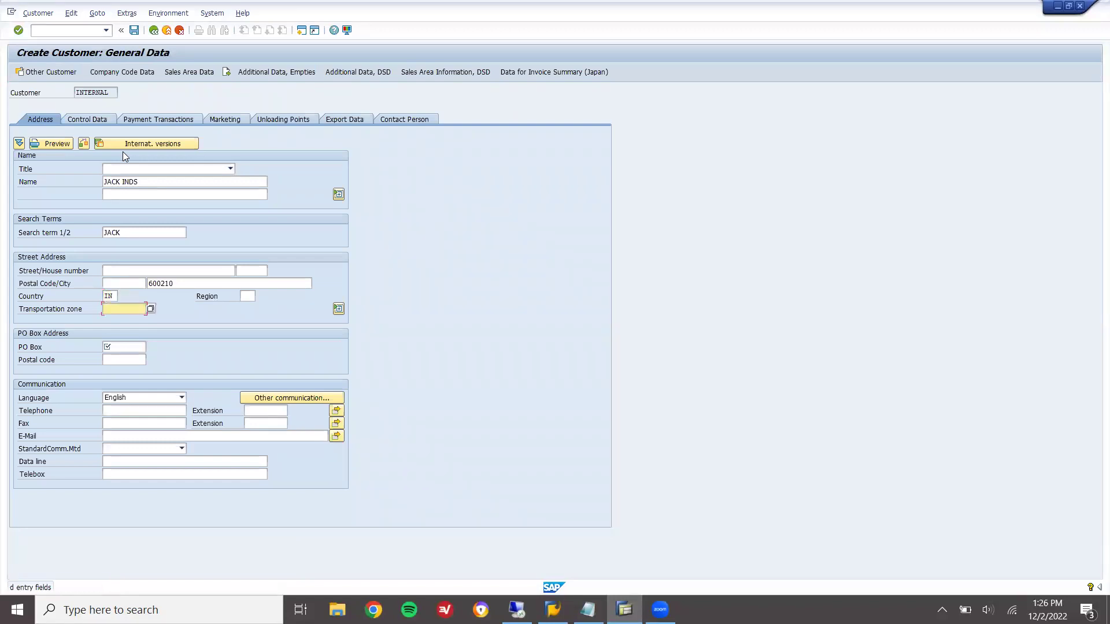
key("Return")
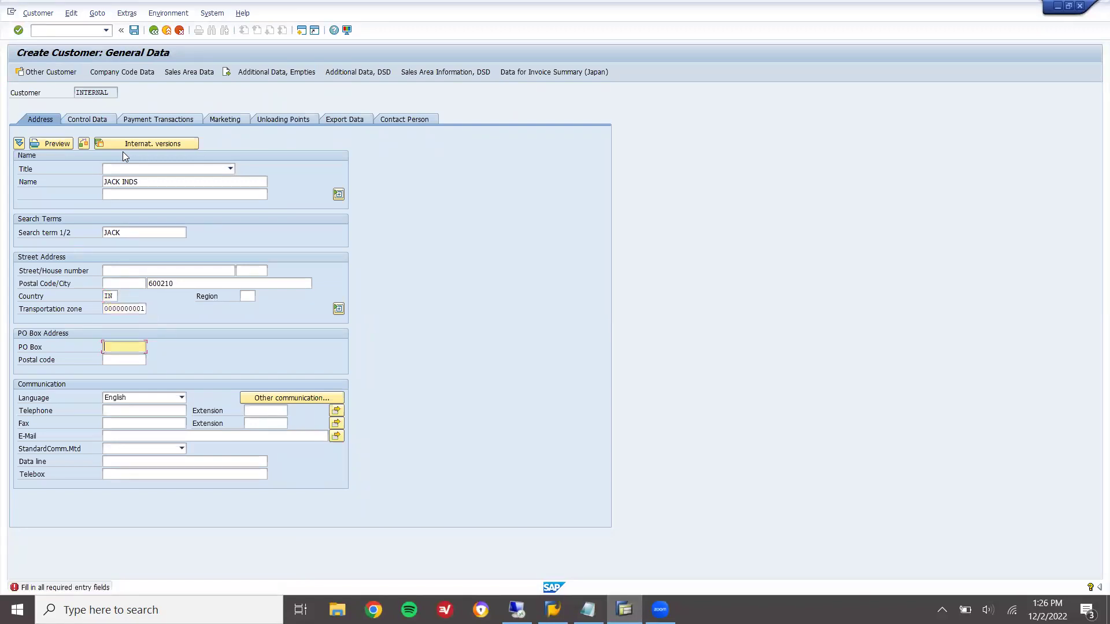
type("600210")
key("Return")
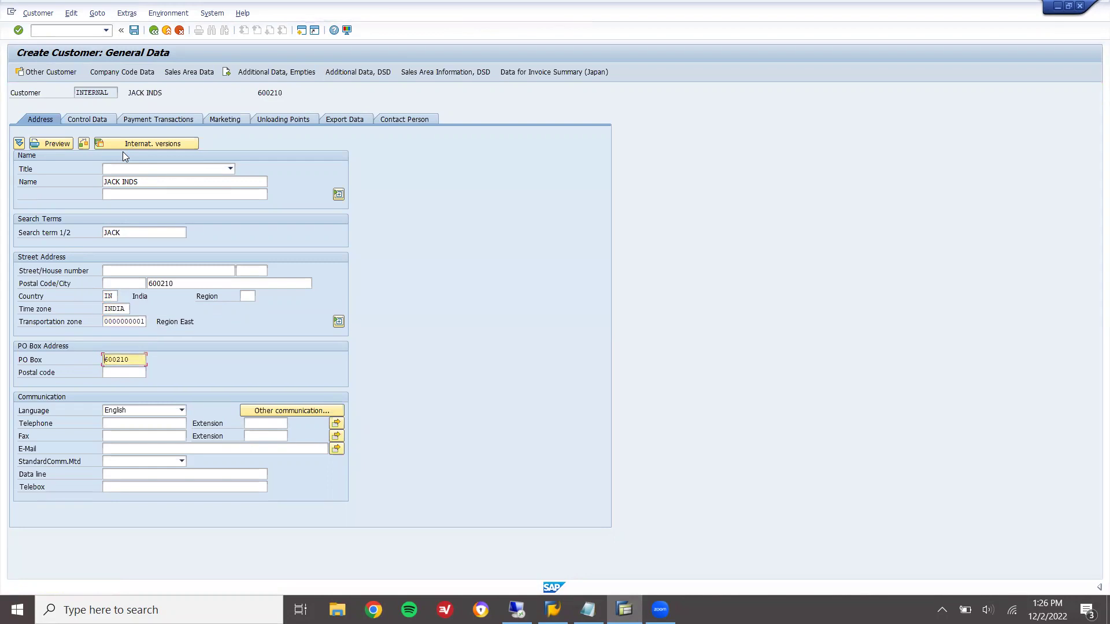
left_click(134, 30)
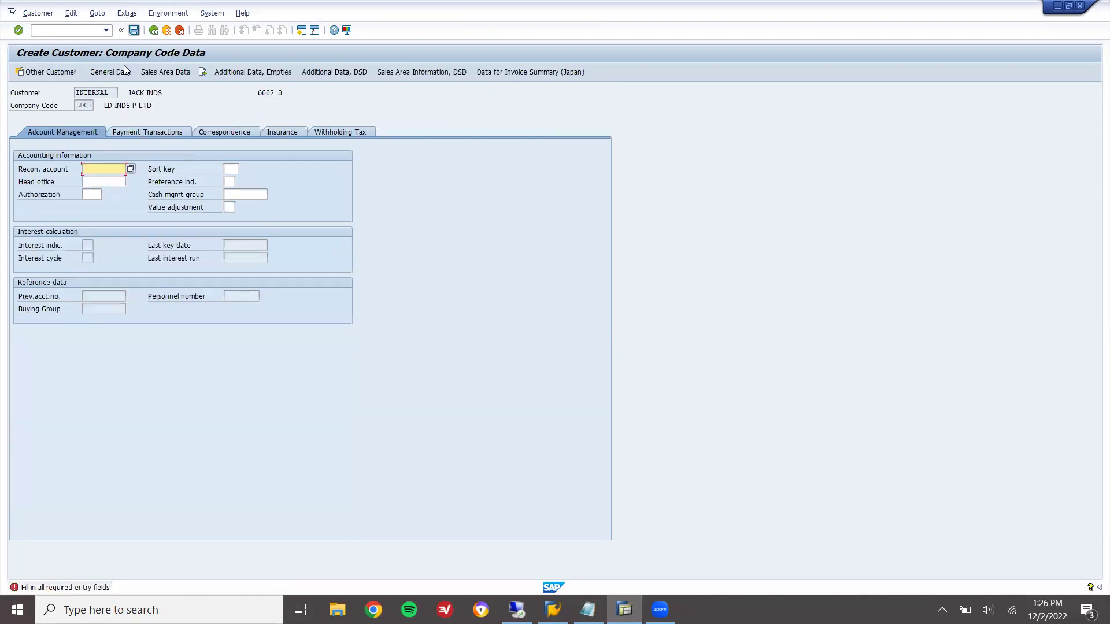
Assign reconciliation account 125000 and shipping condition 01 As soon as possible
left_click(132, 170)
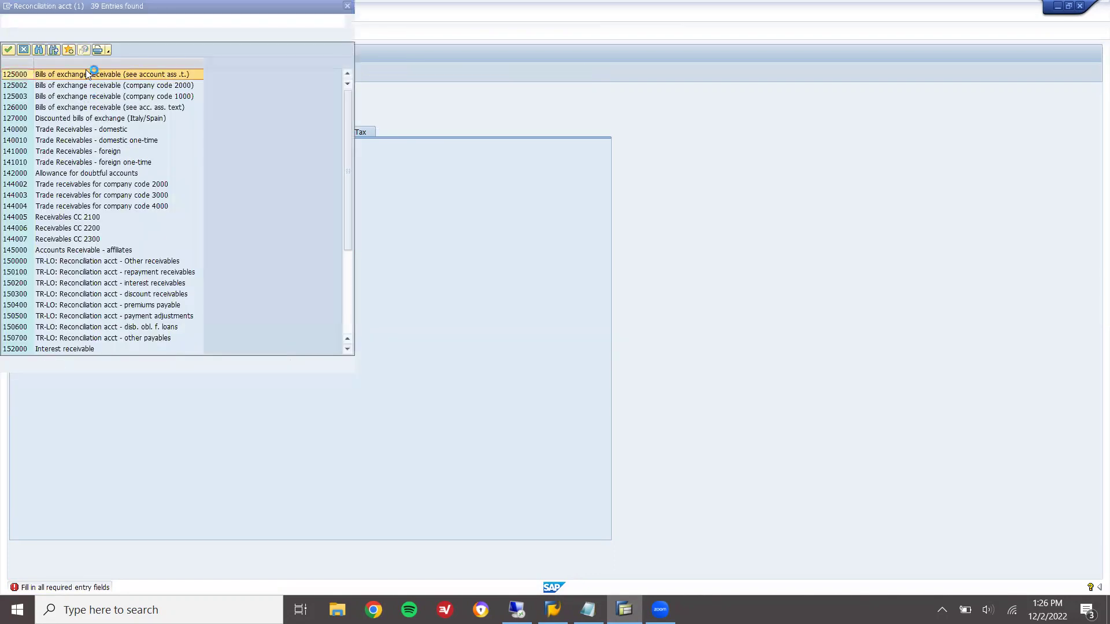
double_click(86, 72)
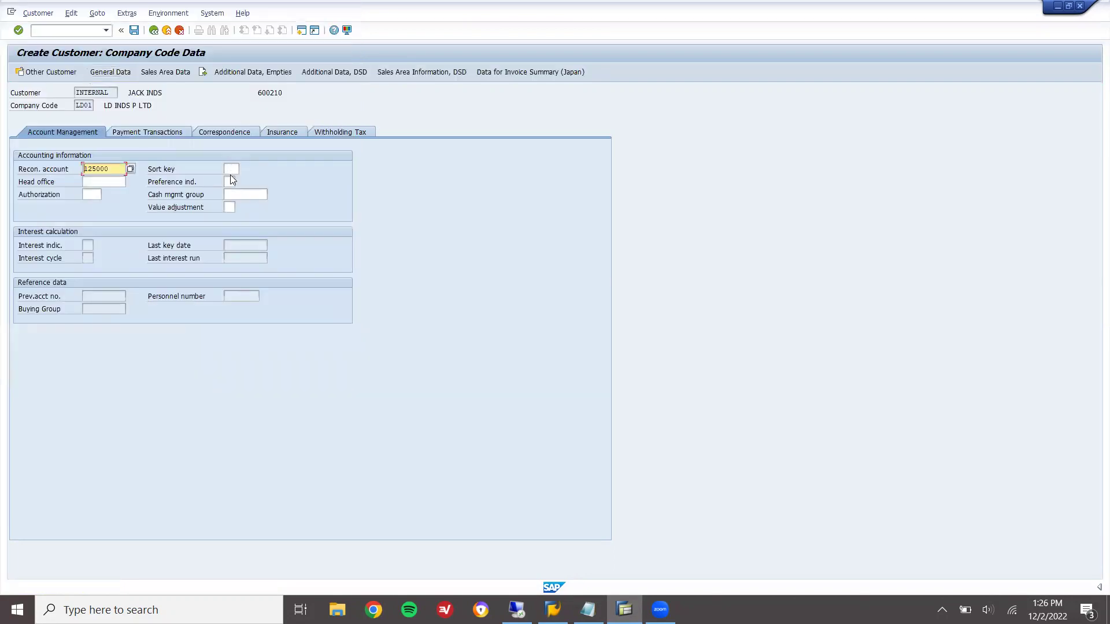
key("Return")
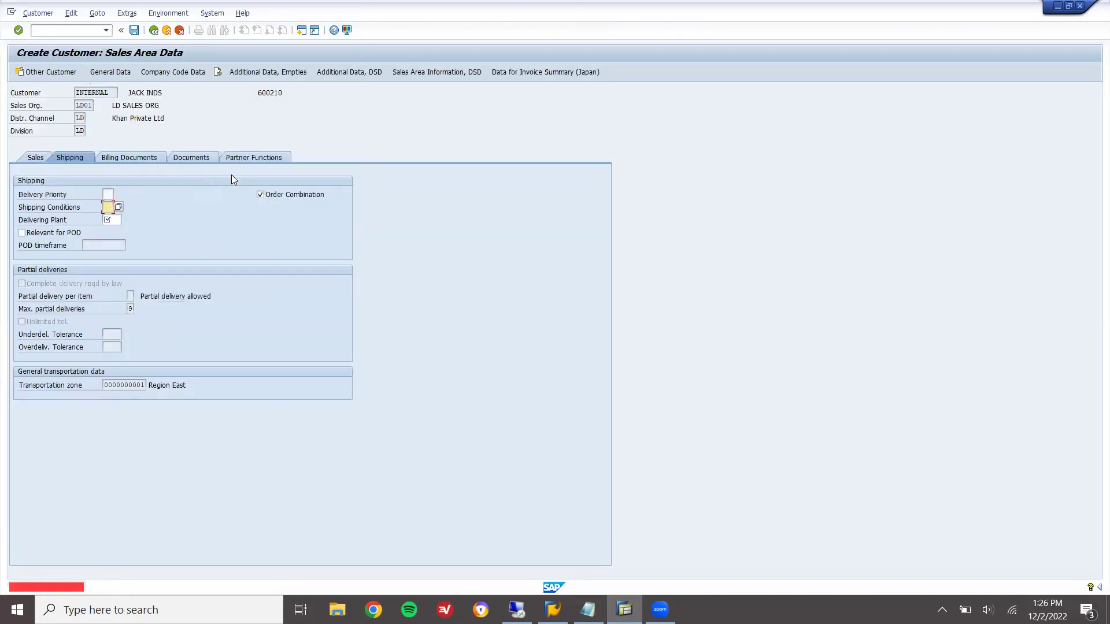
left_click(118, 207)
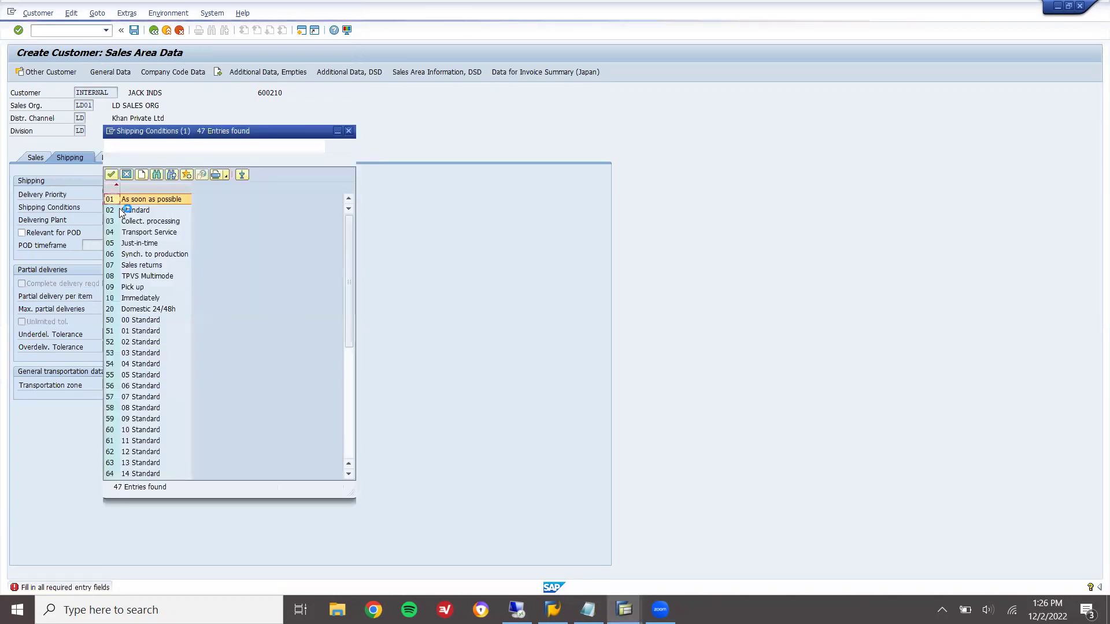
key("Return")
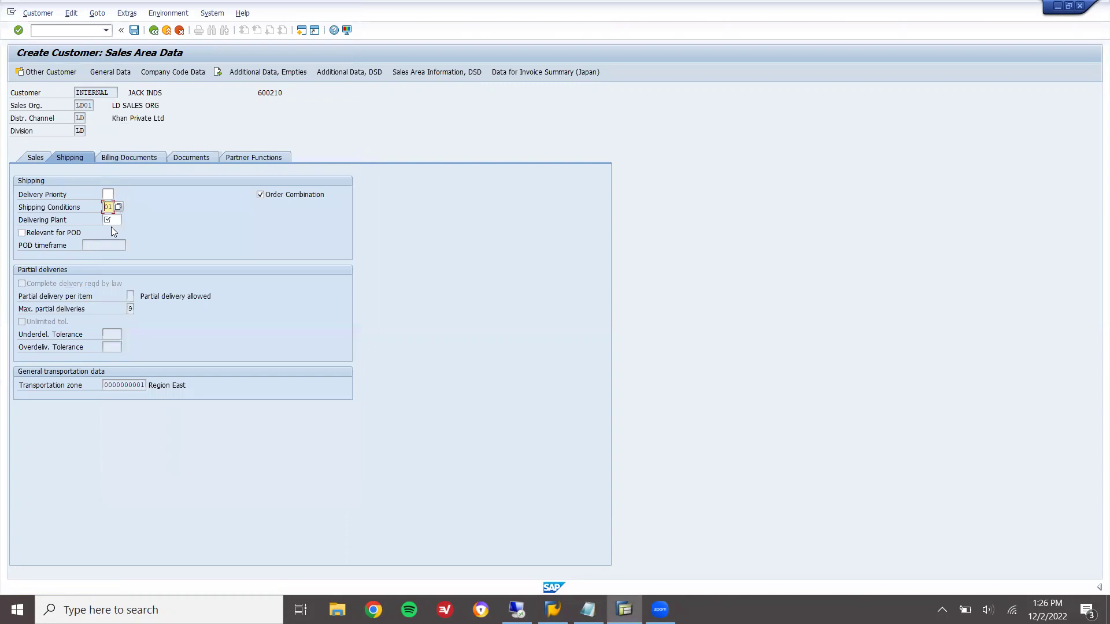
left_click(113, 220)
key("Return")
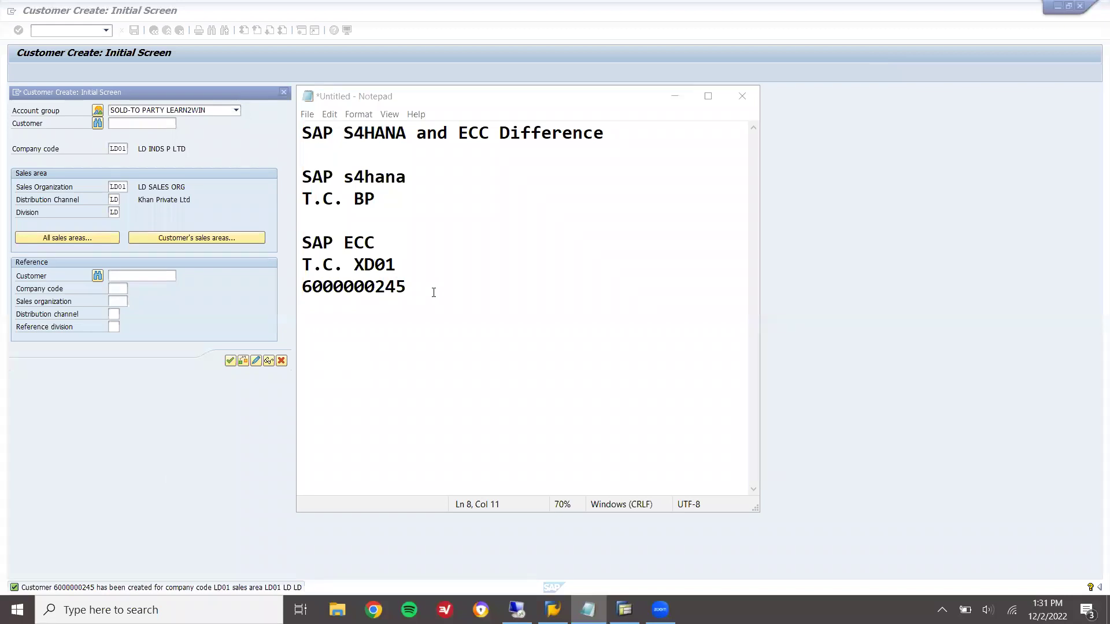
left_click_drag(434, 292, 303, 287)
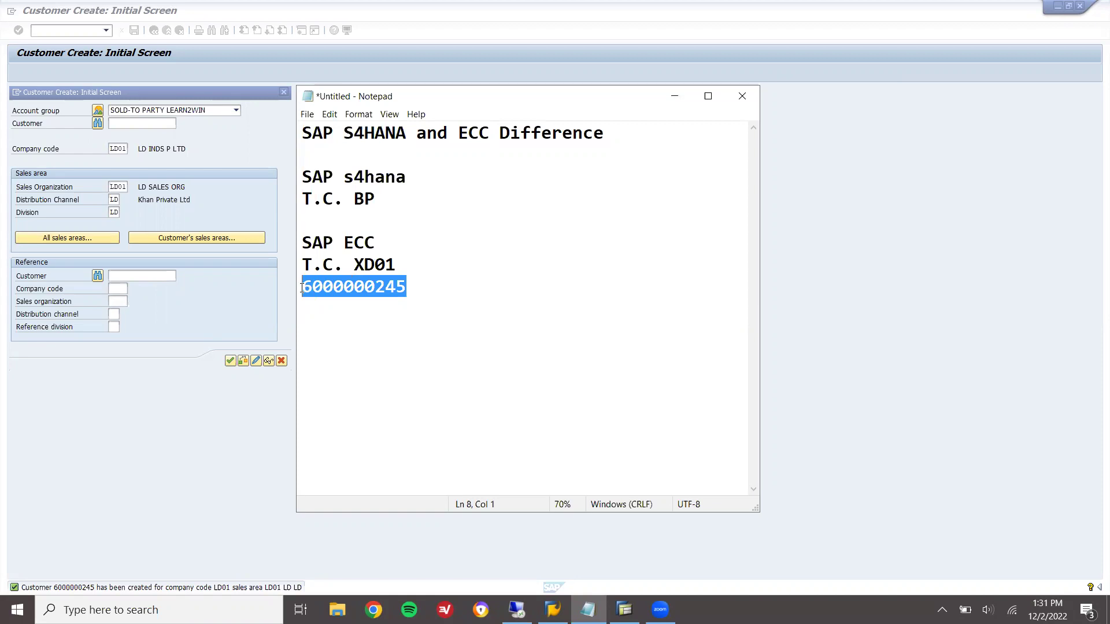
left_click(79, 590)
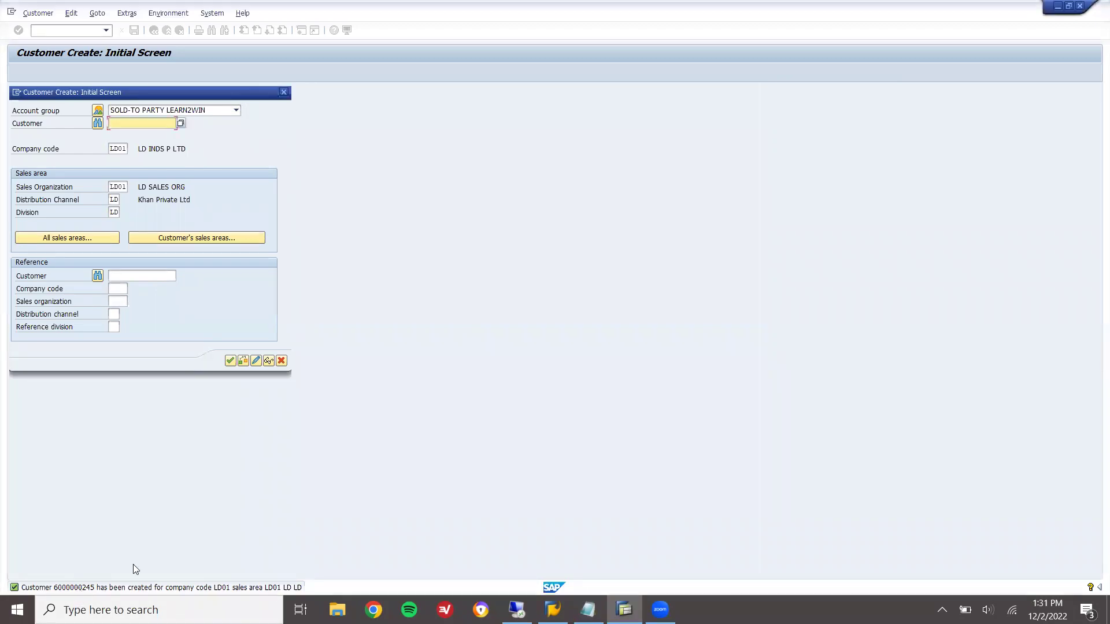
left_click(283, 92)
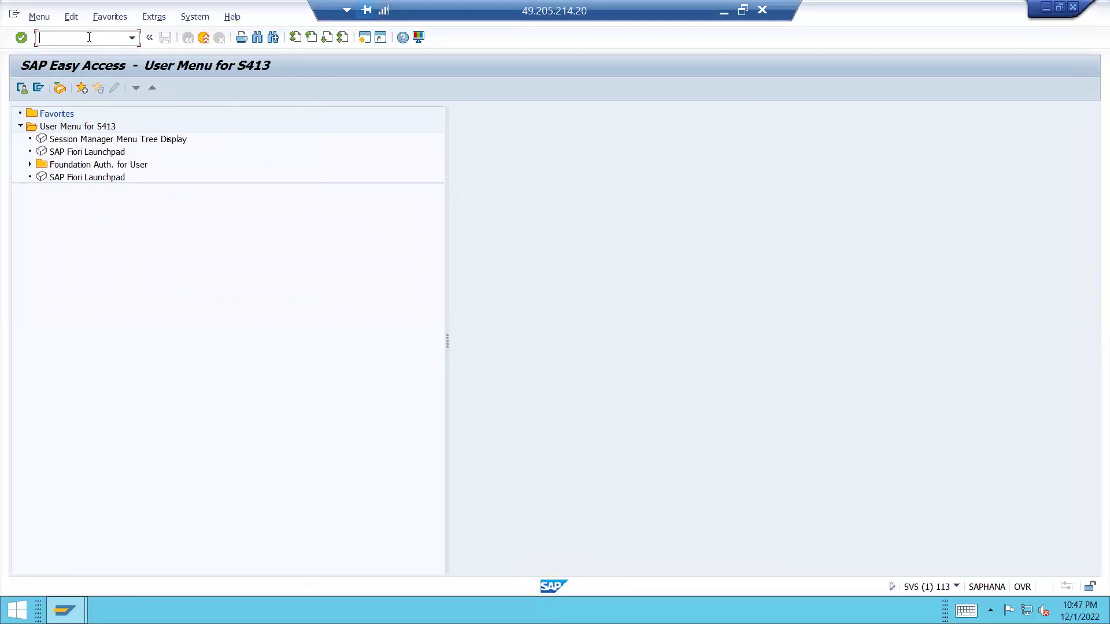
Create a person business partner via BP with the given last name and save it
type("bp")
key("Return")
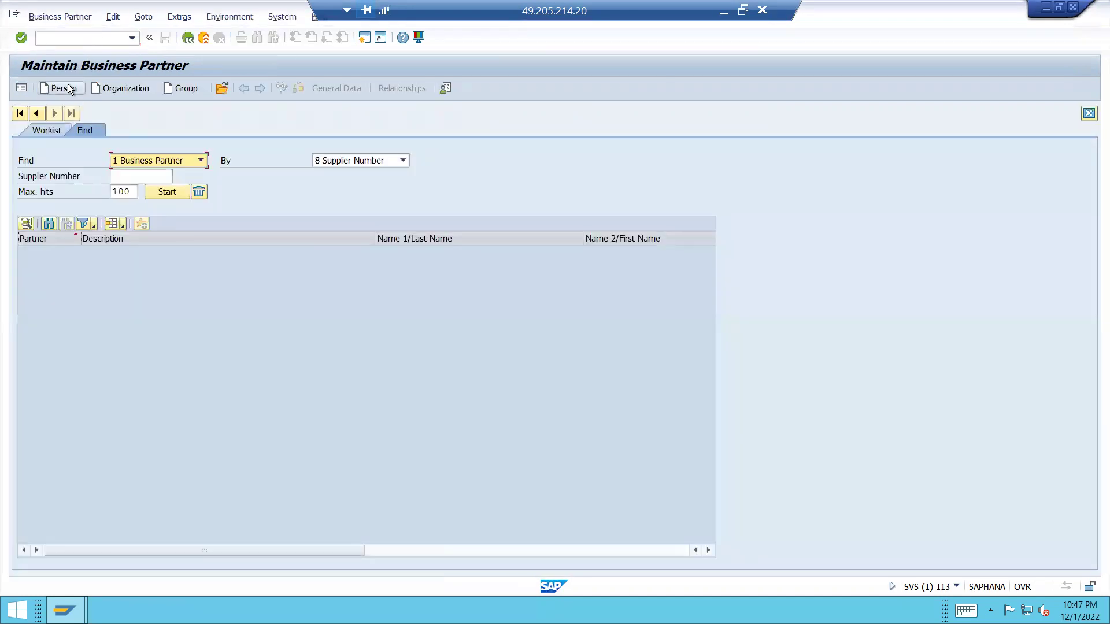
left_click(65, 86)
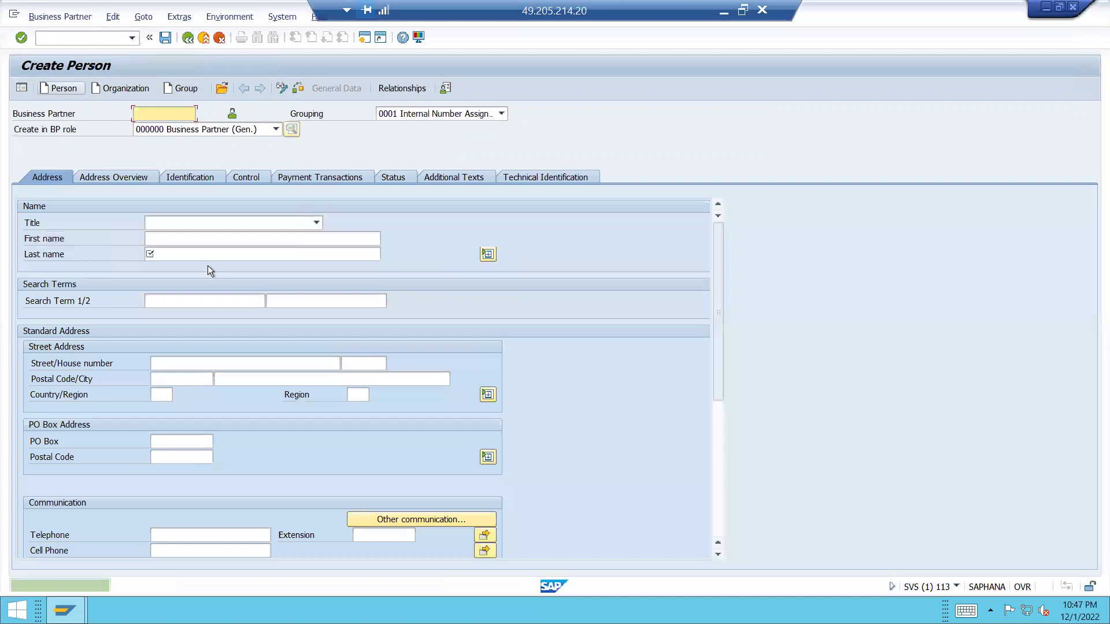
left_click(205, 249)
type("LL I")
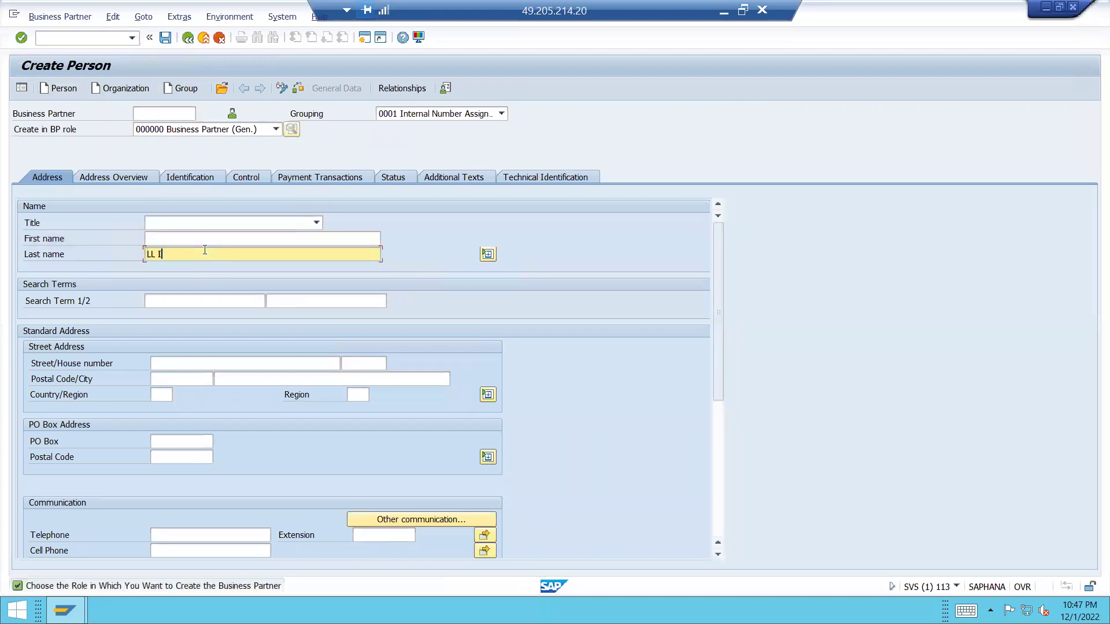
type("NDS")
key("Return")
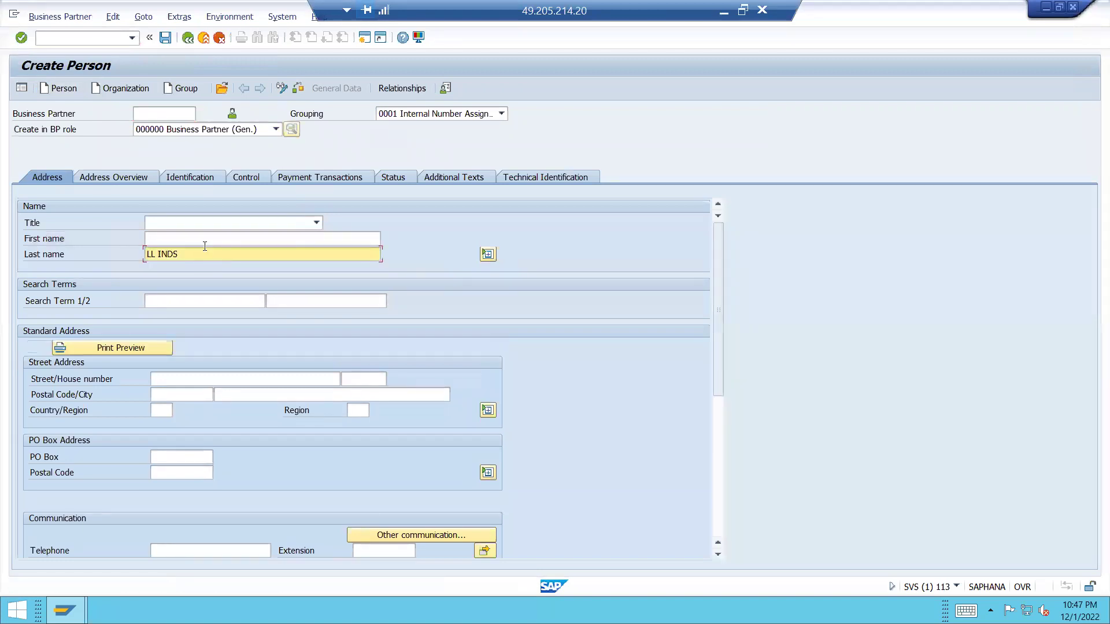
left_click(172, 38)
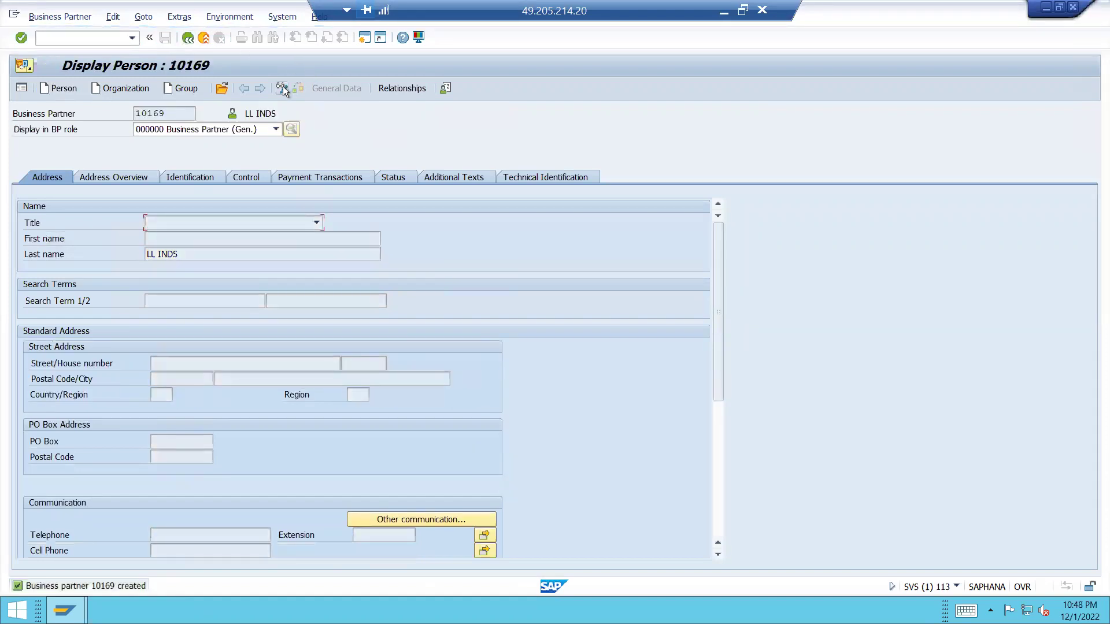
Switch partner 10169 to change mode and add the FLCU00 FI Customer role
left_click(282, 88)
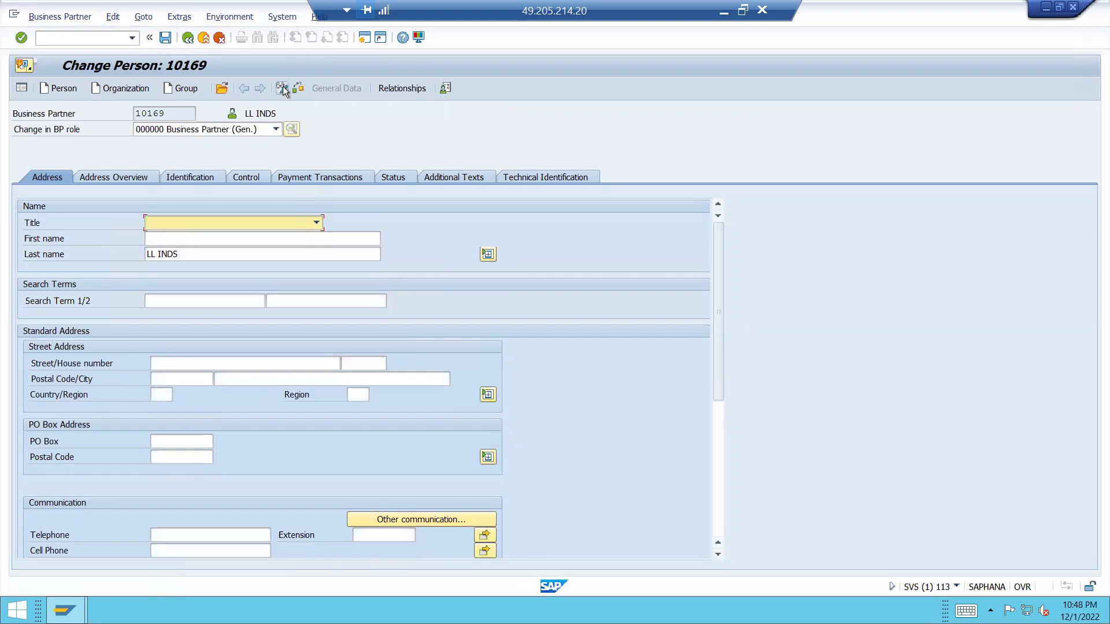
left_click(224, 129)
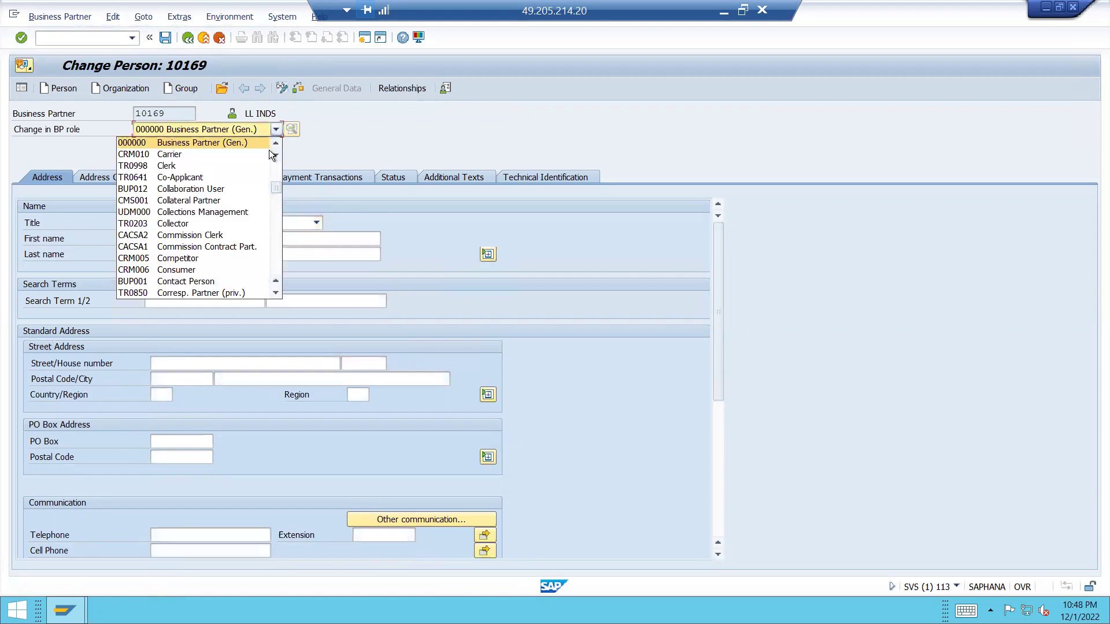
left_click_drag(275, 186, 276, 200)
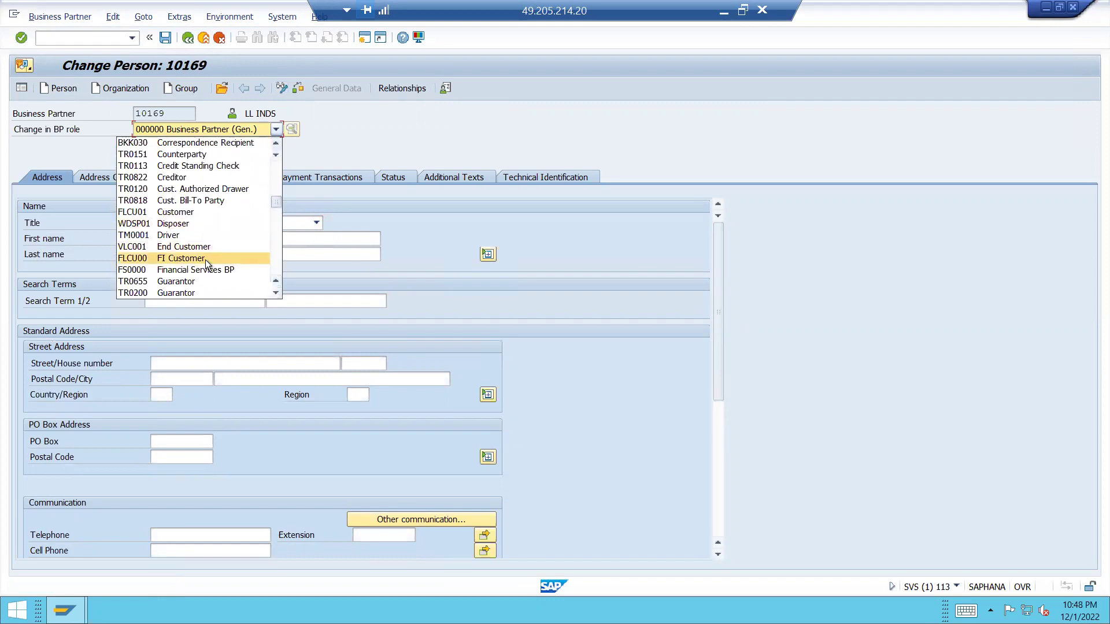
left_click(206, 259)
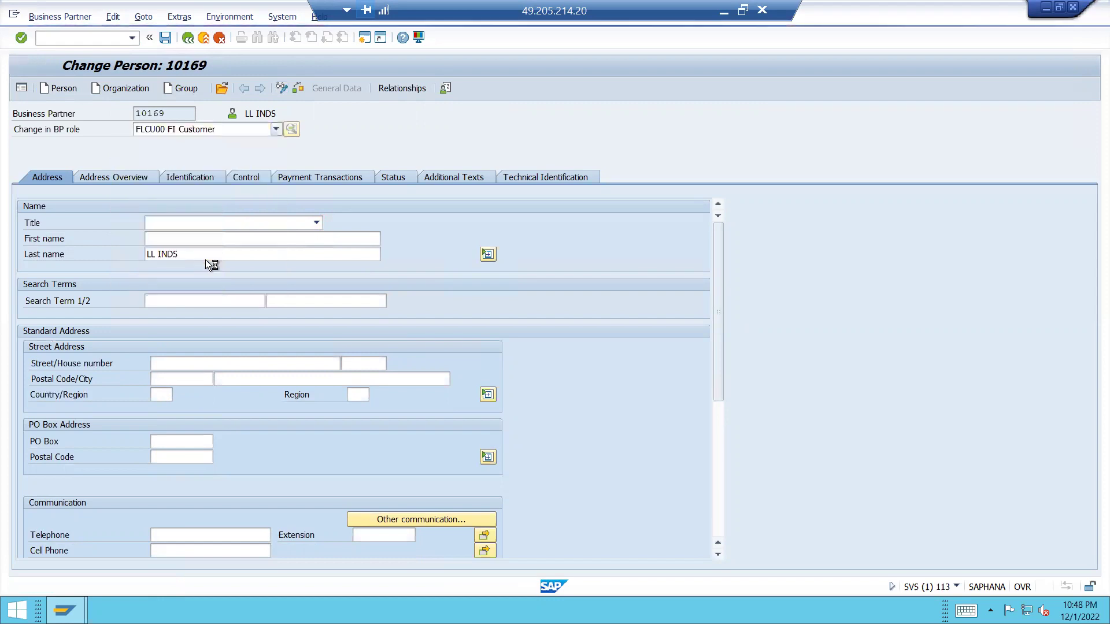
left_click(187, 236)
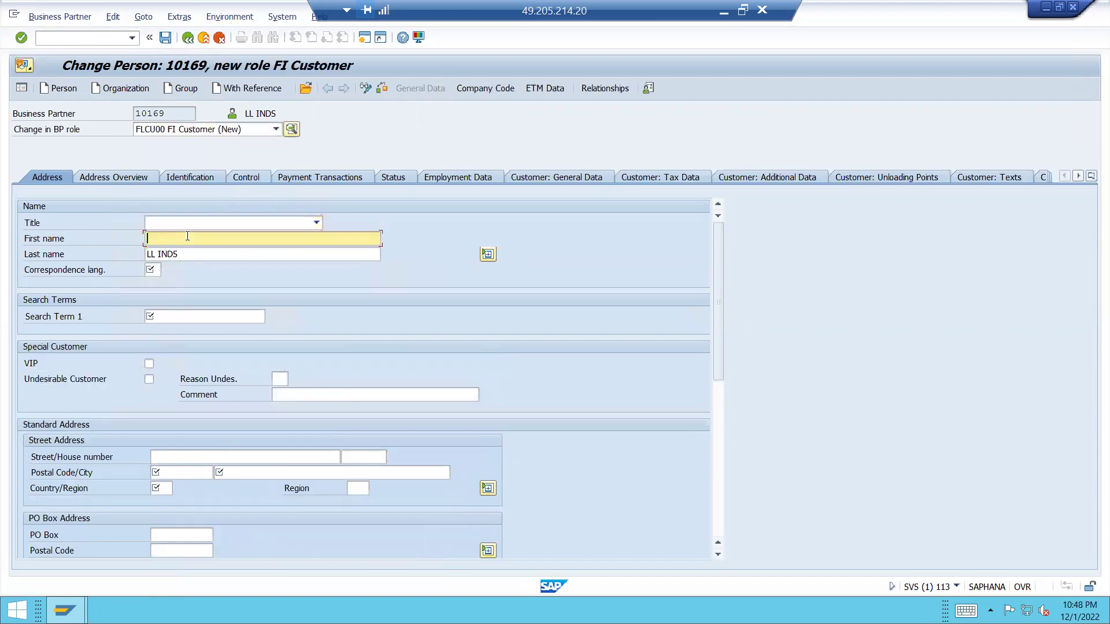
Enter the first name, correspondence language EN and search term LLI
type("LL INDS")
key("Tab")
key("Tab")
type("EN")
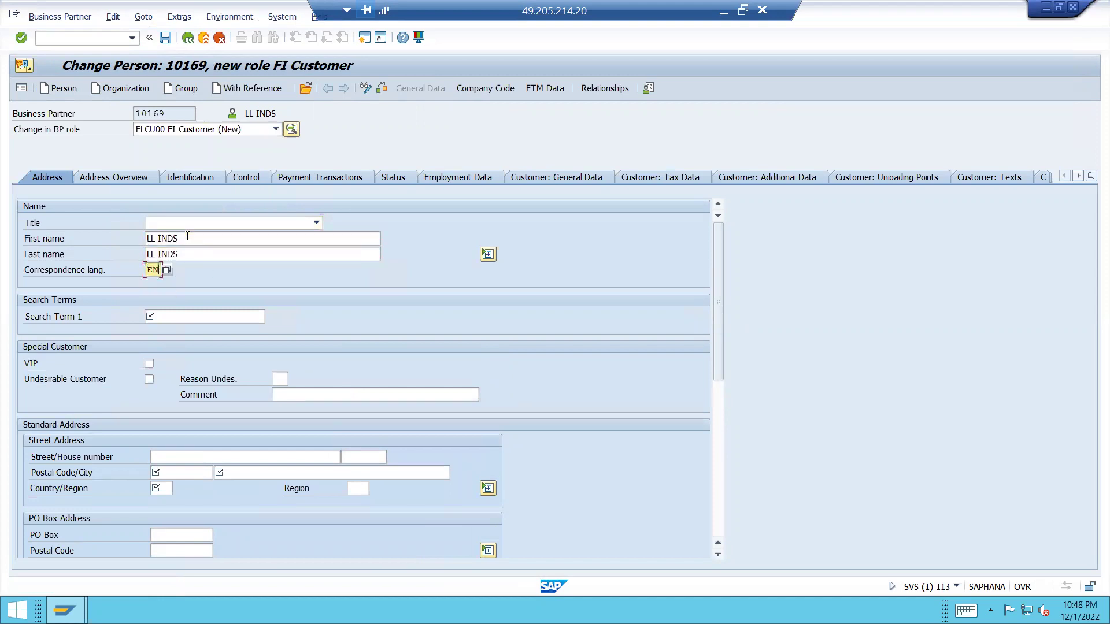
key("Return")
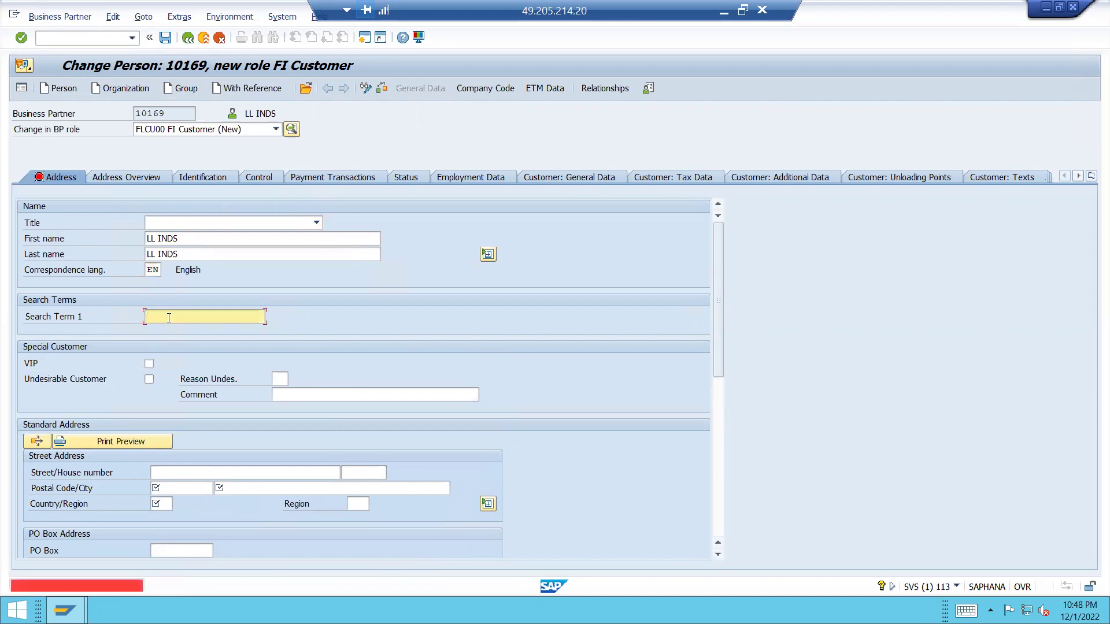
left_click(169, 318)
type("LLI")
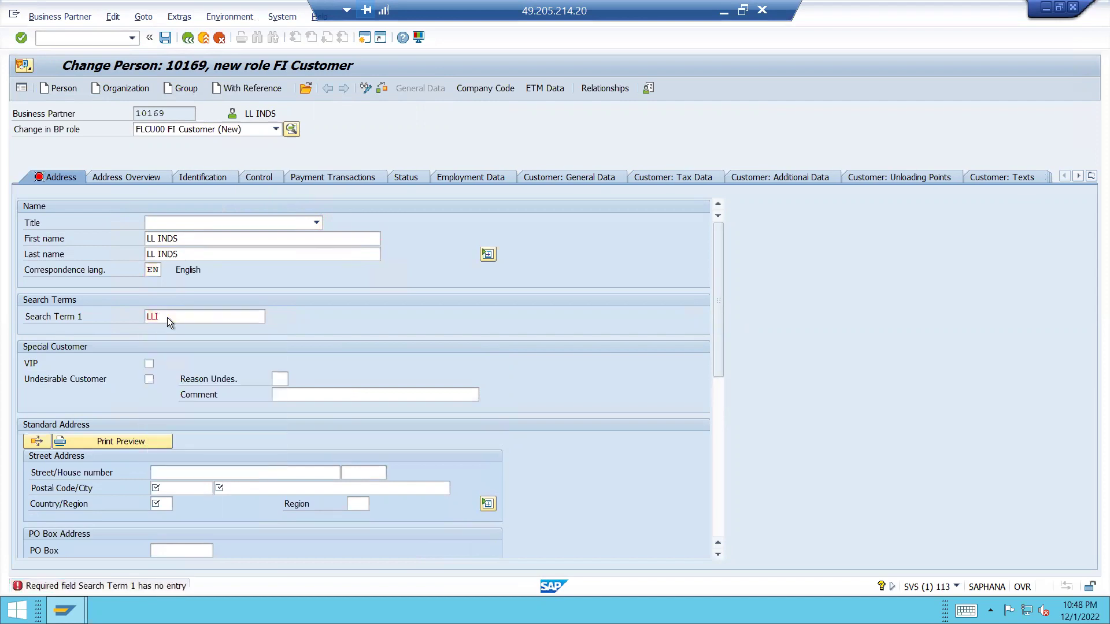
key("Return")
Set postal code 602026, city BANGALORE and country India, then go to company code data
left_click(163, 488)
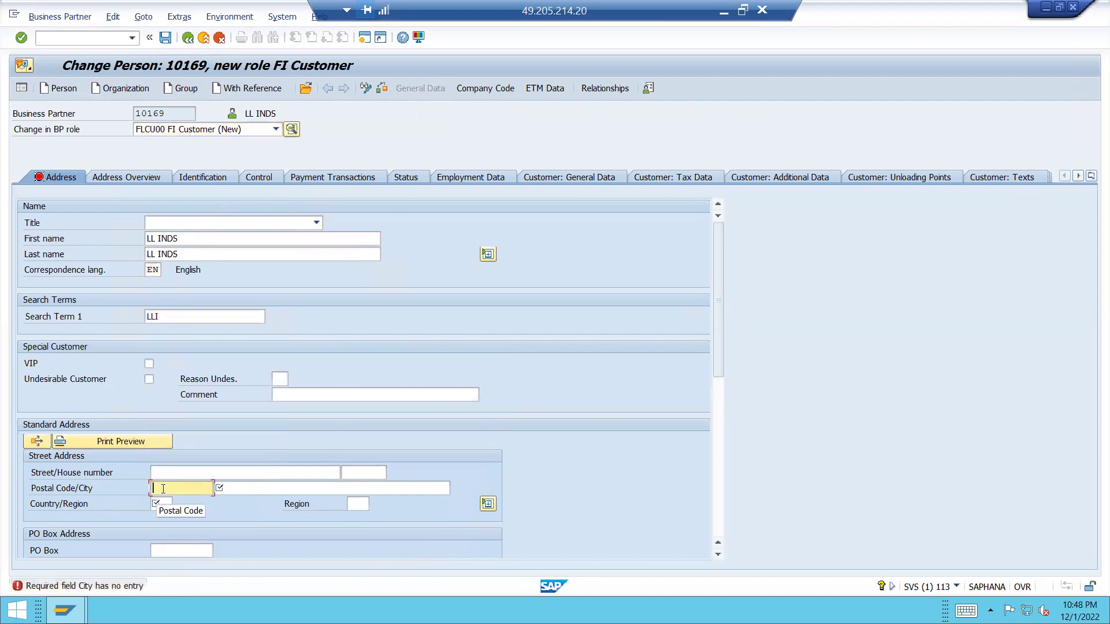
type("602026")
key("Return")
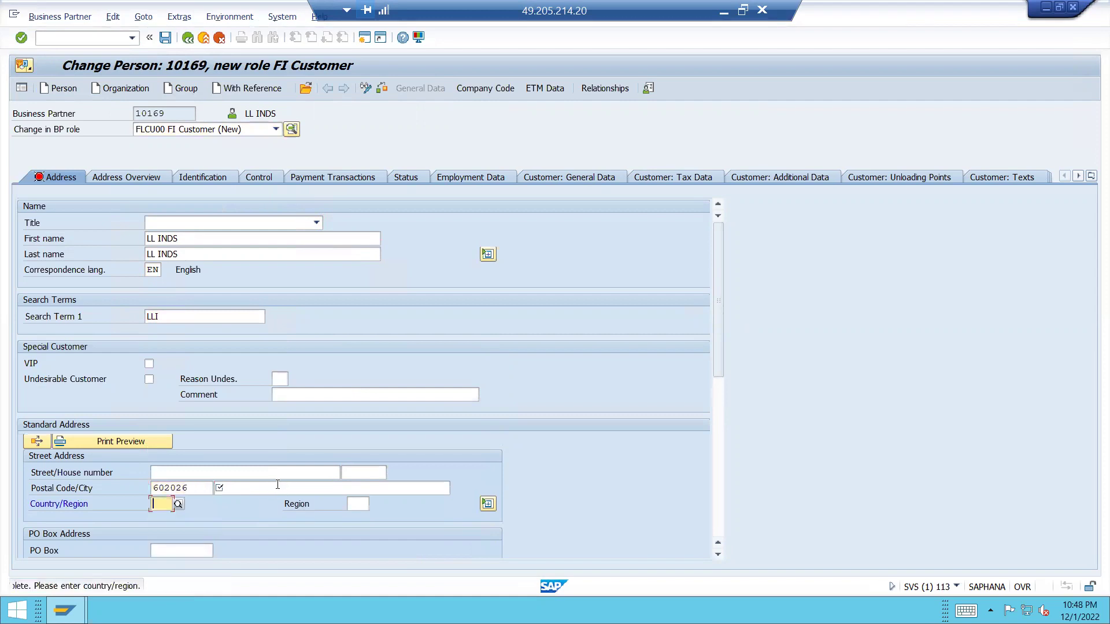
left_click(277, 486)
key("Down")
key("Return")
key("Tab")
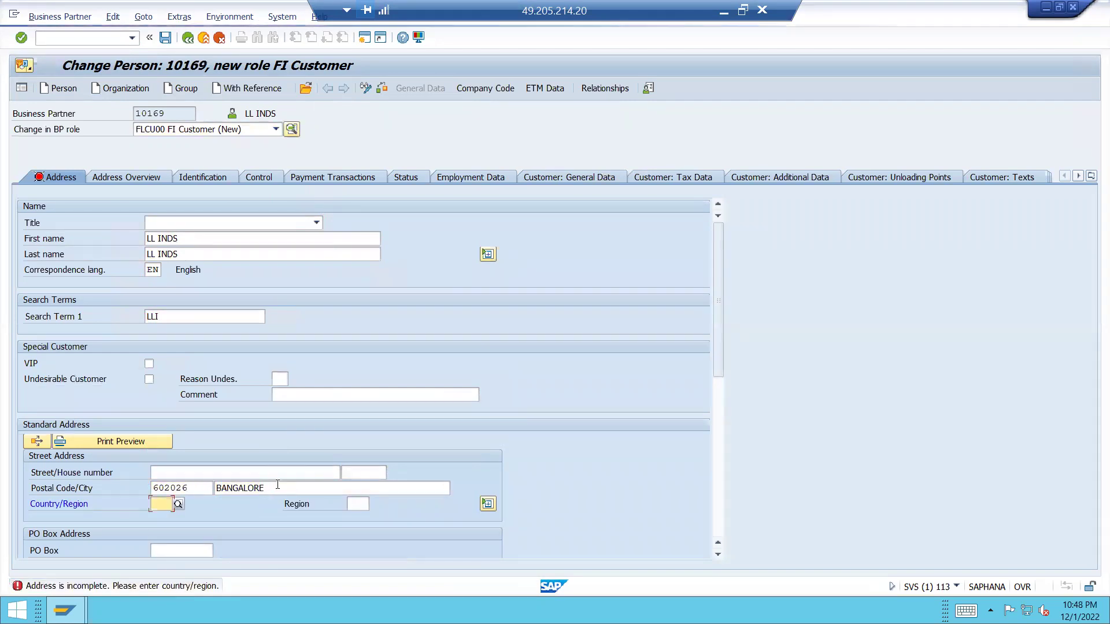
type("in")
key("Return")
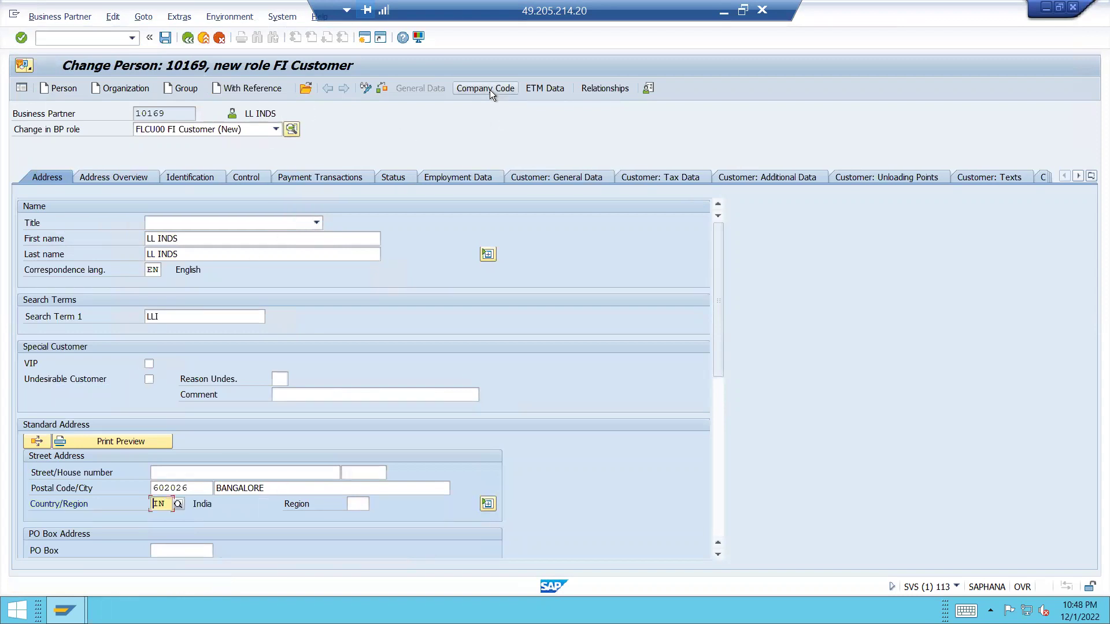
left_click(490, 90)
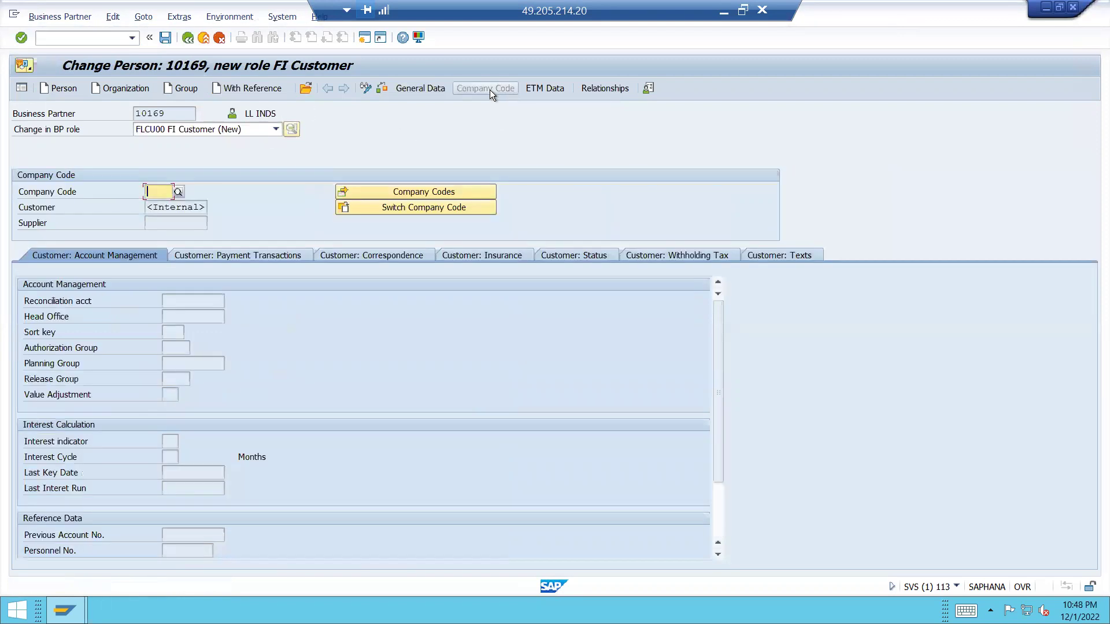
Enter company code HK02 with reconciliation account 120000, save, and mark customer number 50
type("HK02")
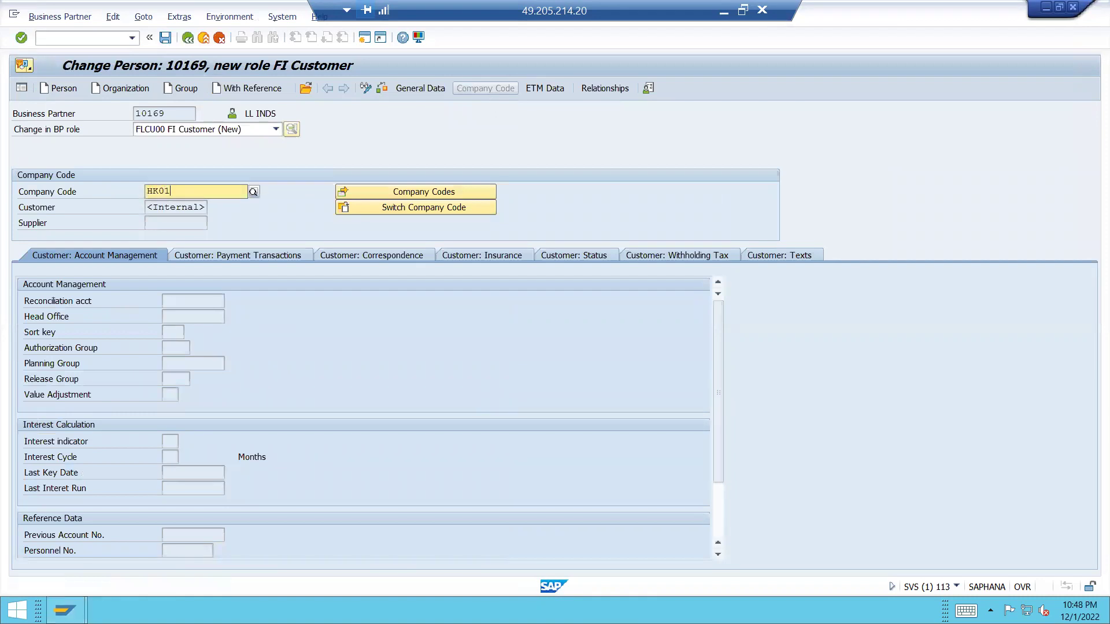
key("Return")
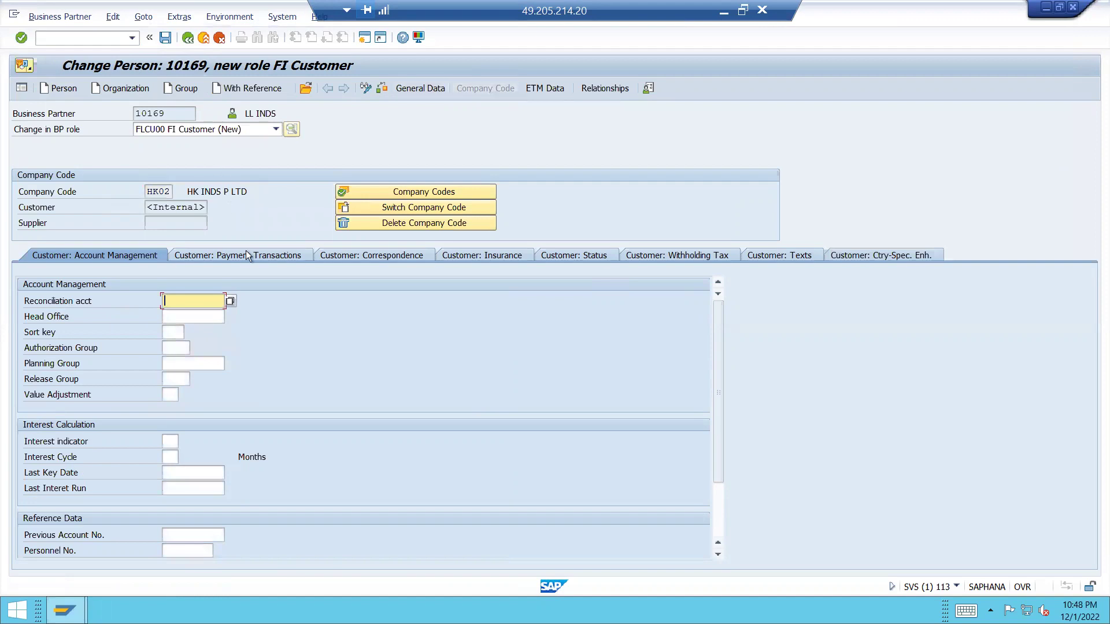
left_click(229, 302)
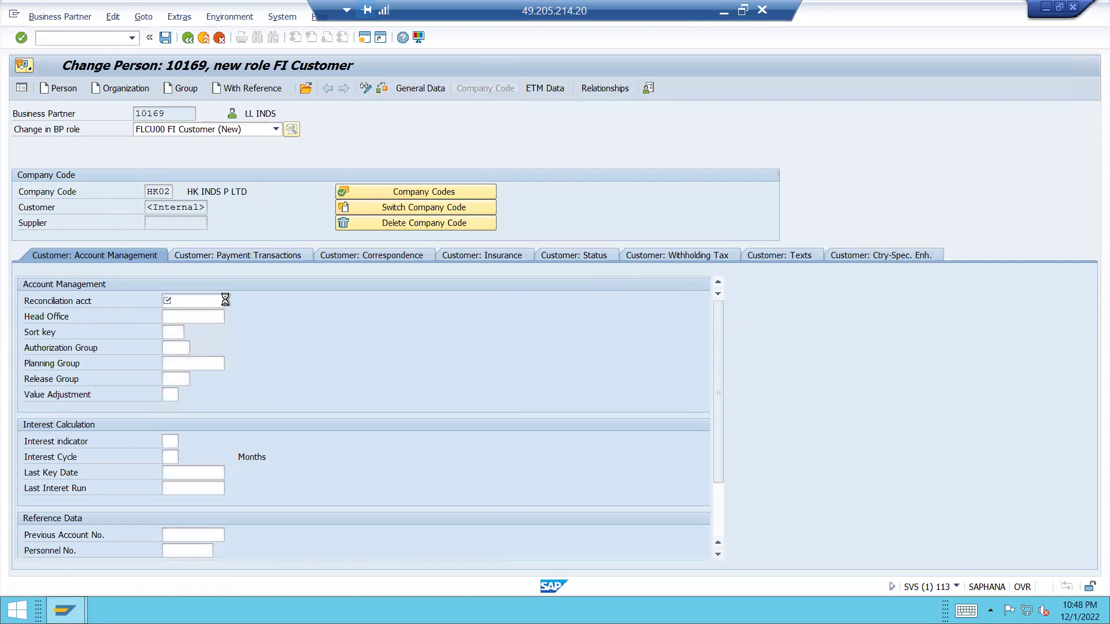
double_click(96, 86)
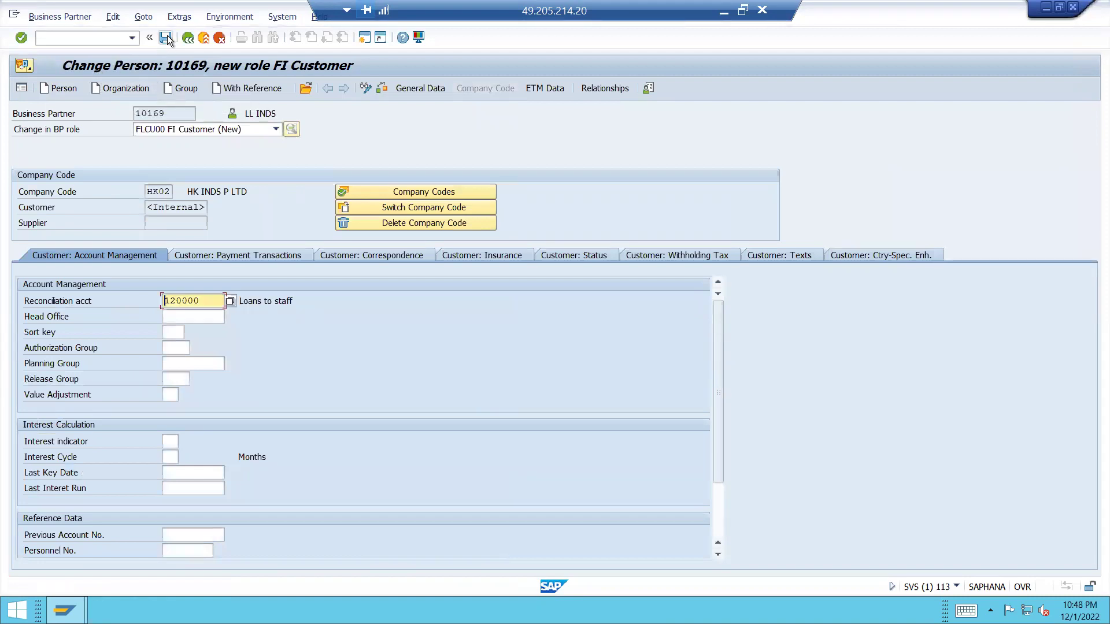
left_click(167, 38)
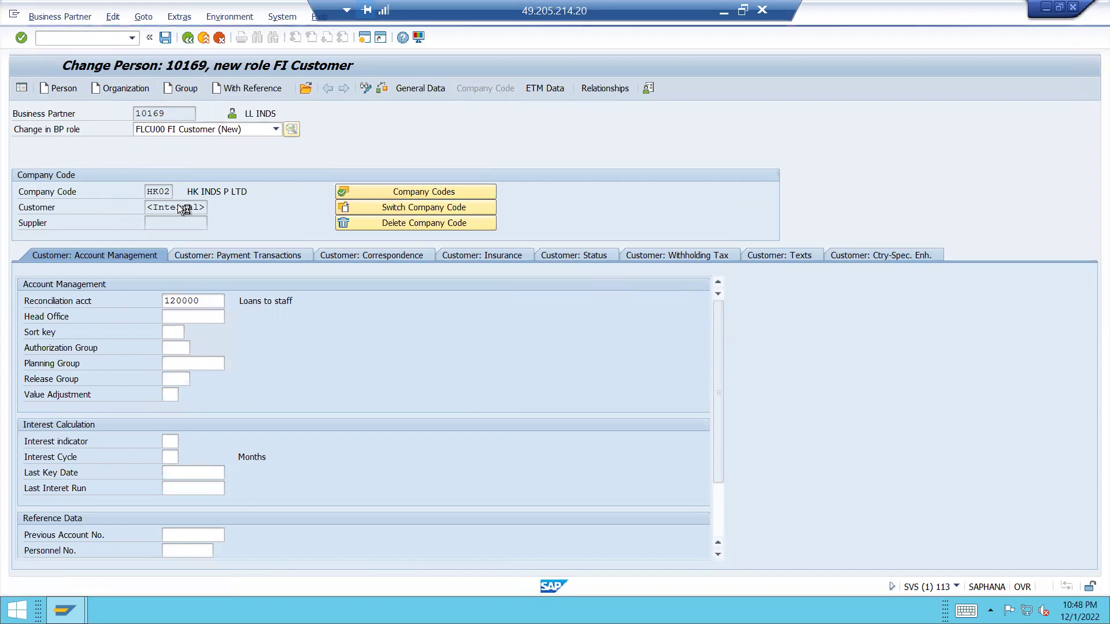
left_click_drag(189, 207, 141, 207)
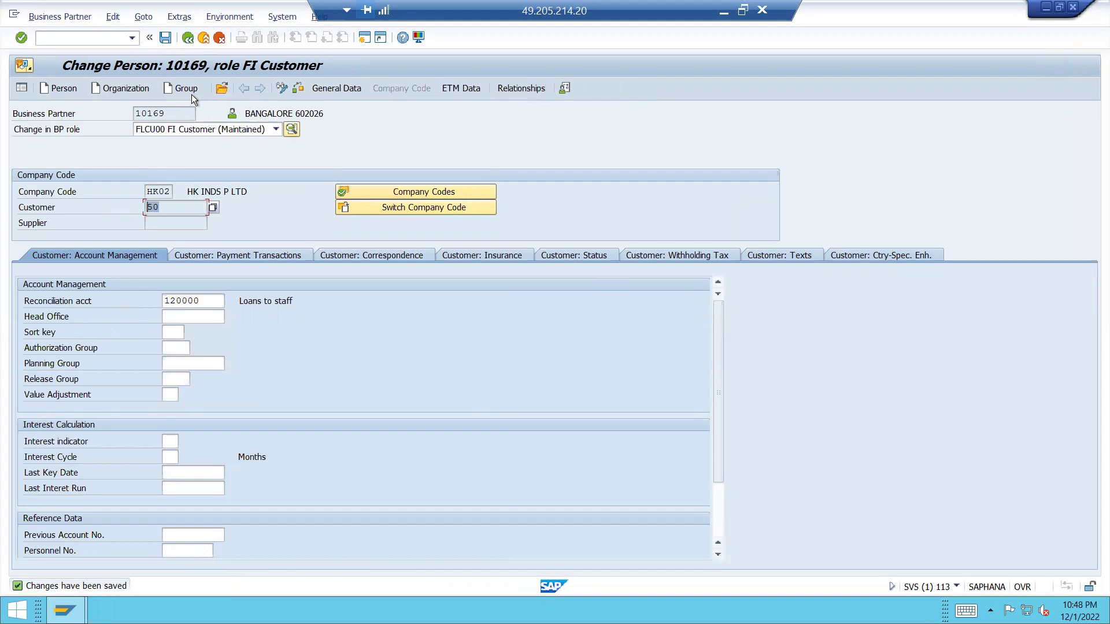
Return partner 10169 to change mode and add the FLVN01 Vendor role
left_click(282, 88)
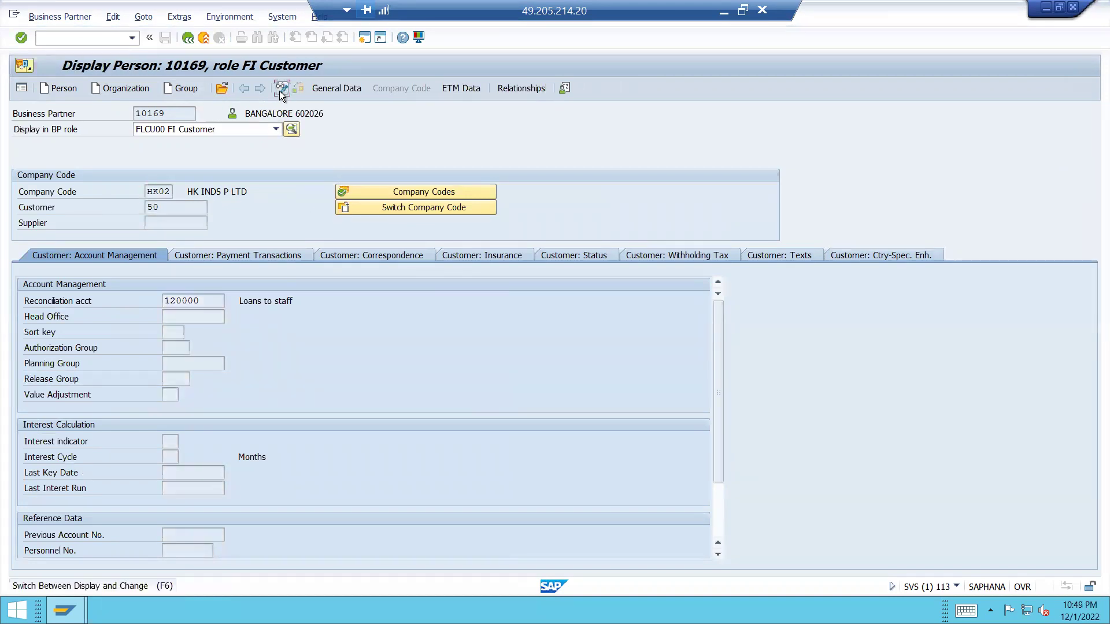
left_click(280, 89)
left_click(276, 129)
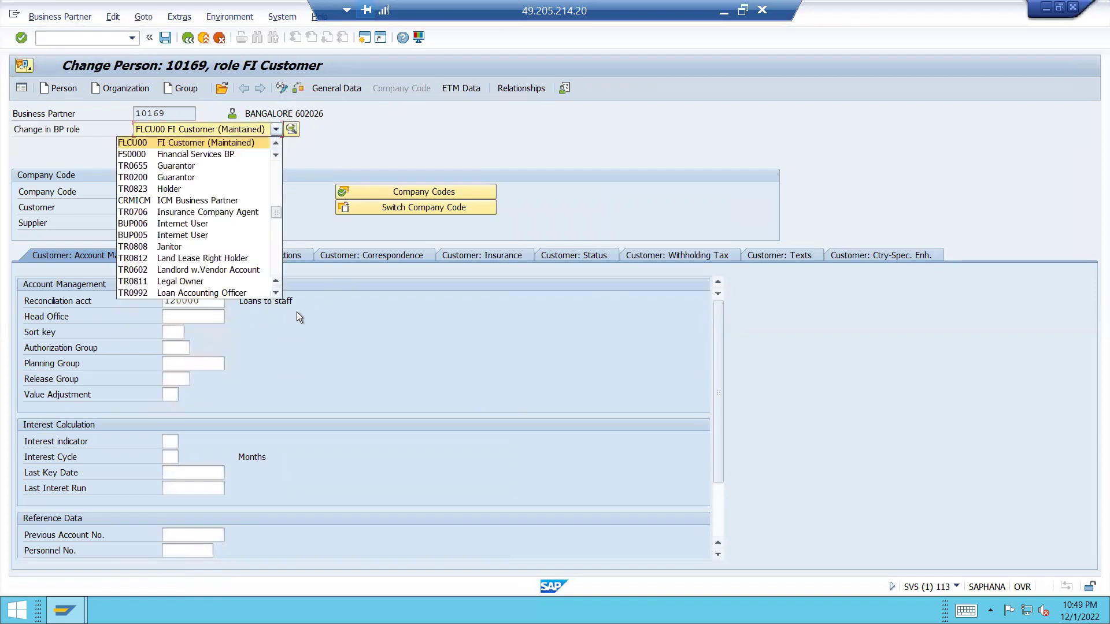
scroll(277, 297, "down", 2)
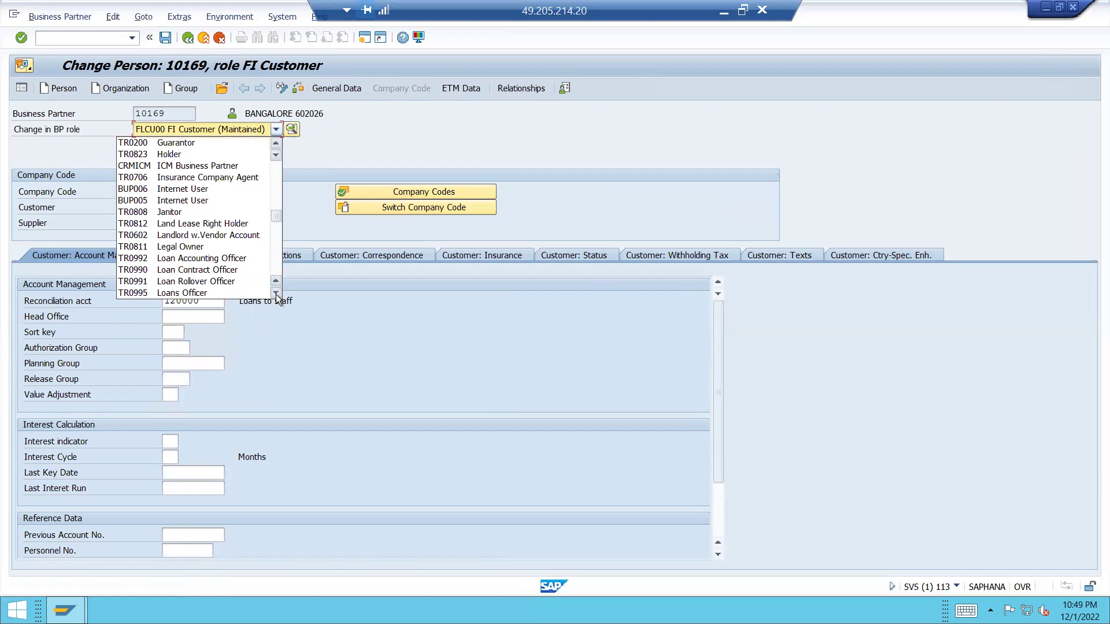
scroll(278, 297, "down", 4)
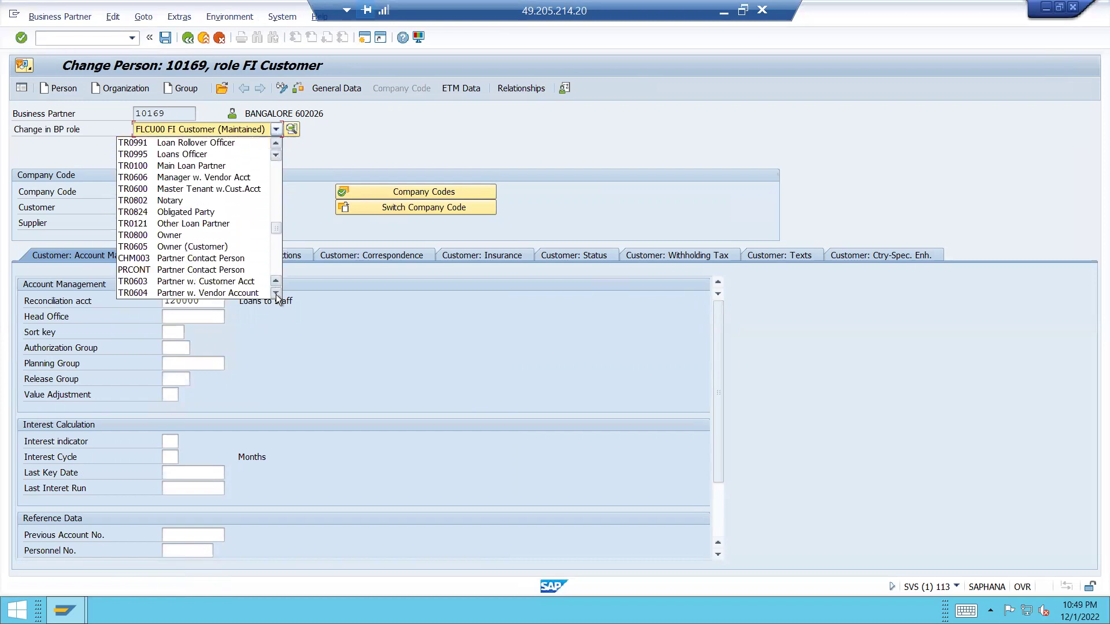
scroll(277, 296, "down", 4)
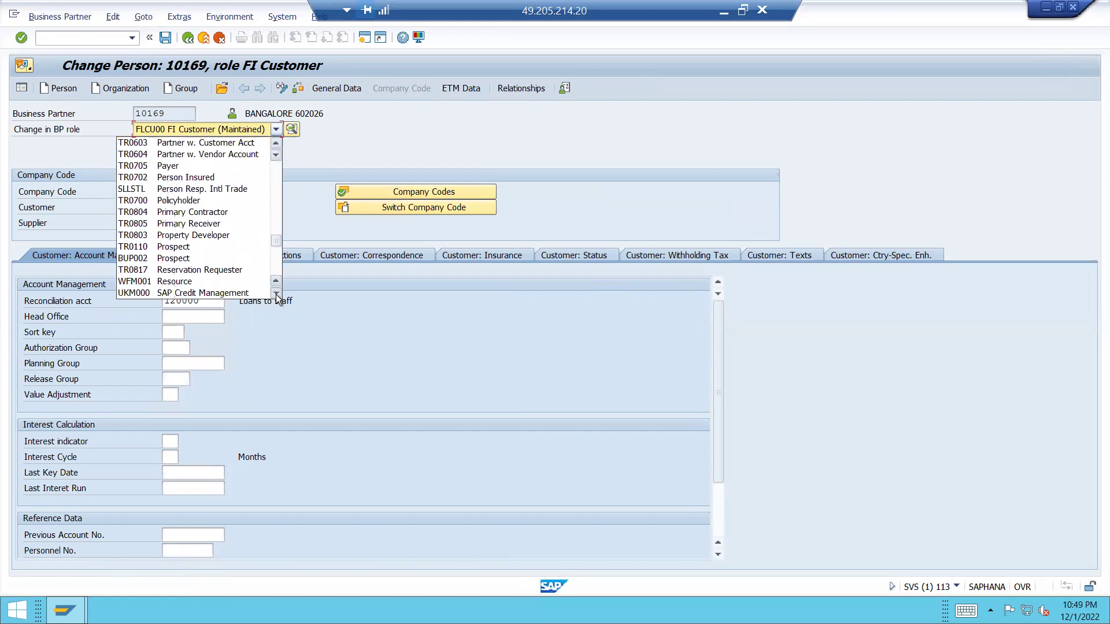
scroll(277, 296, "down", 4)
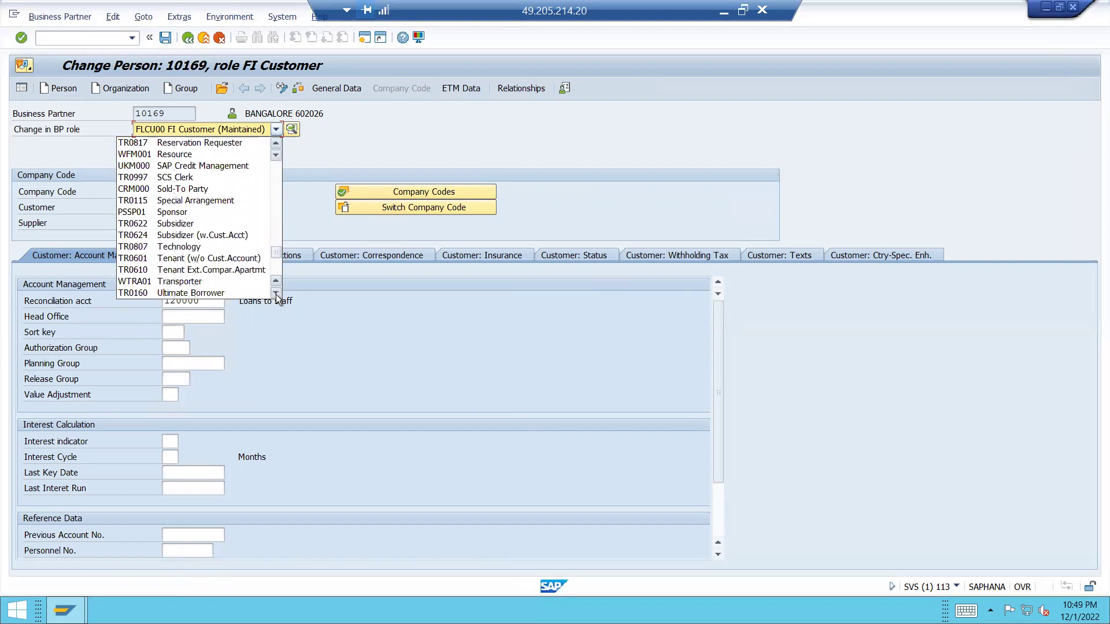
scroll(278, 297, "down", 1)
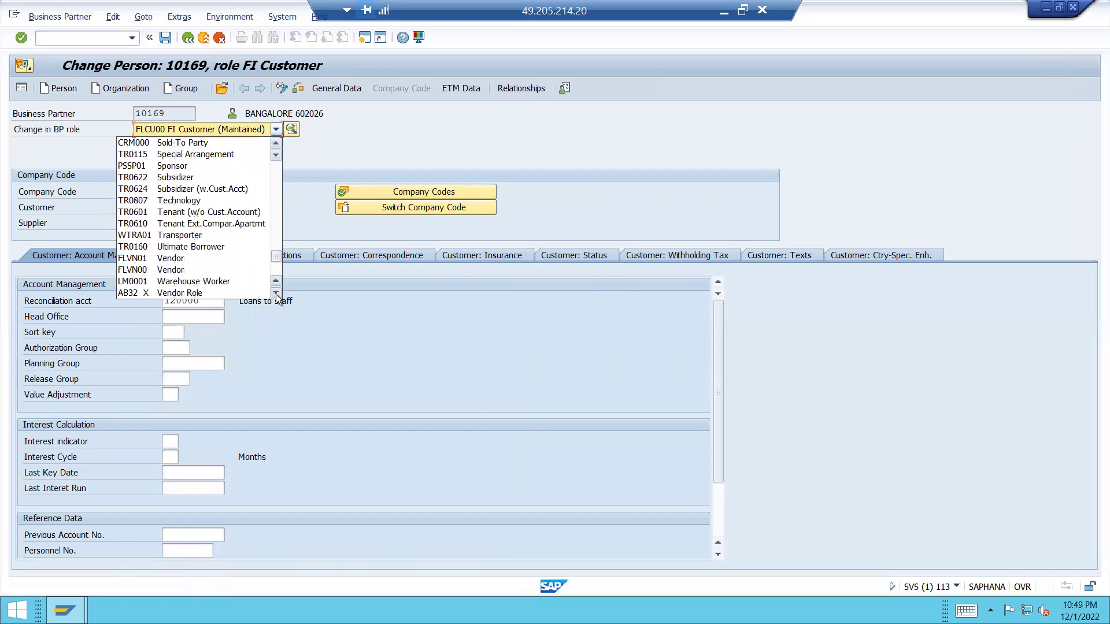
left_click(185, 258)
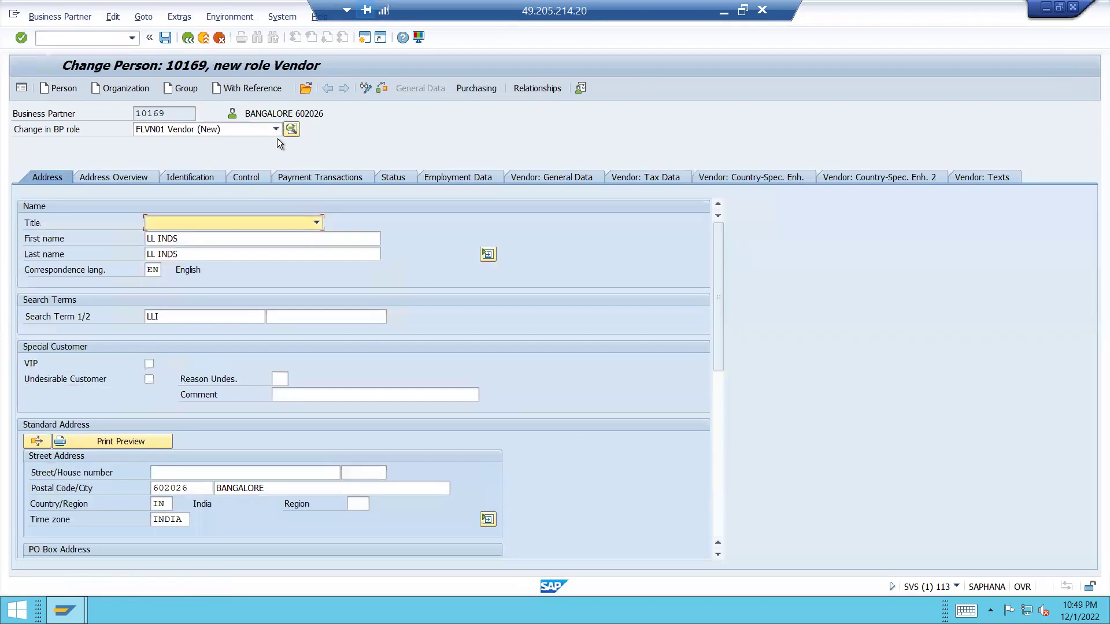
Select the FLCU01 Customer role, saving the pending Vendor changes when prompted
left_click(277, 129)
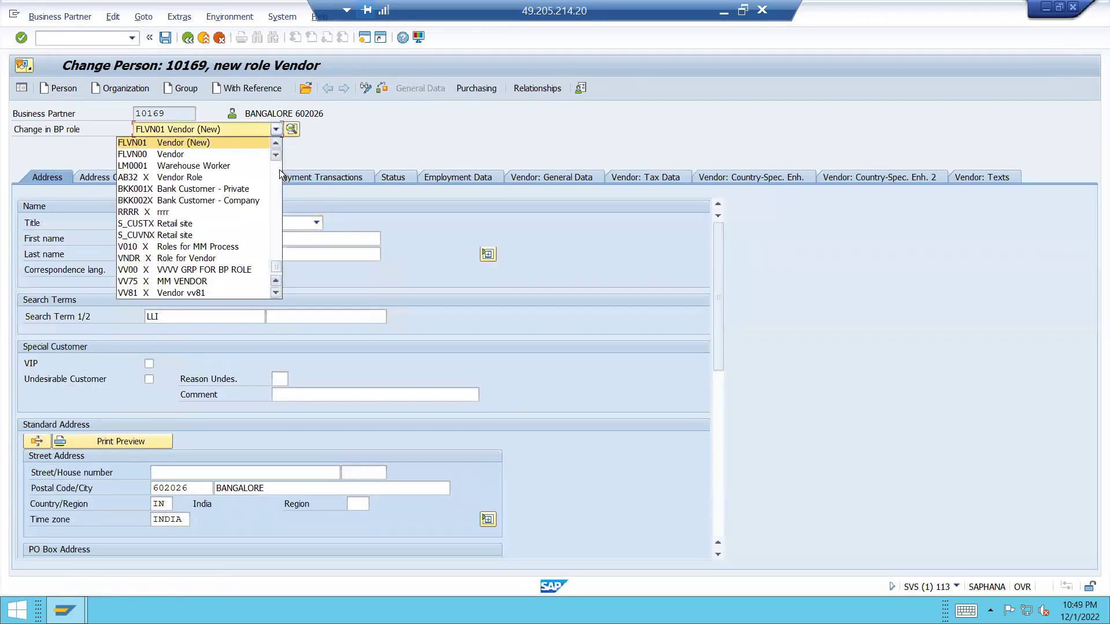
scroll(279, 169, "up", 10)
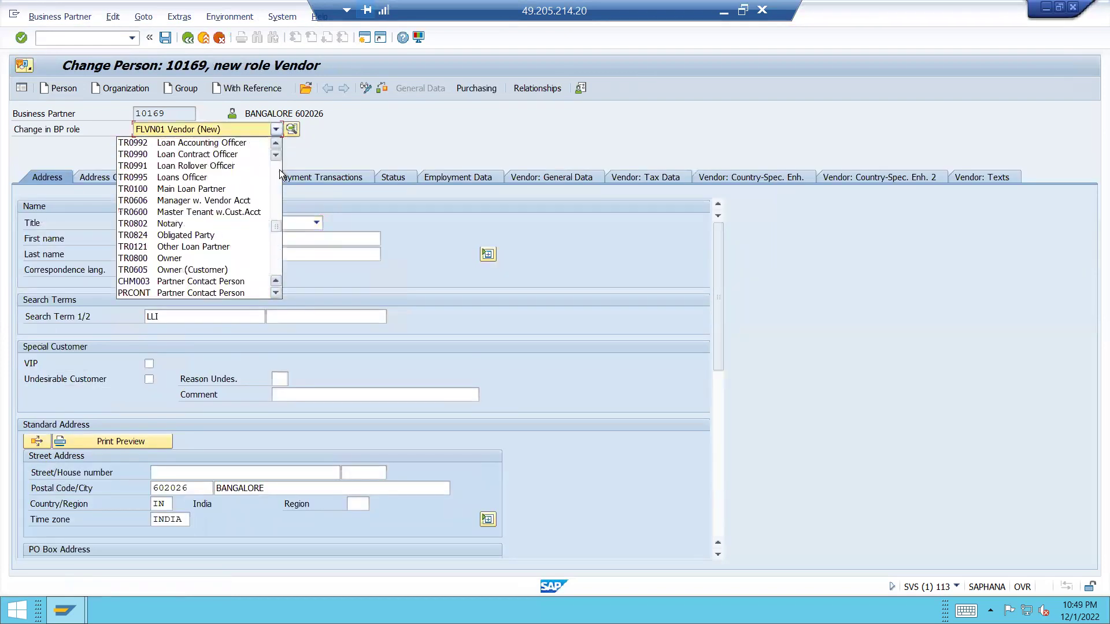
scroll(279, 169, "up", 10)
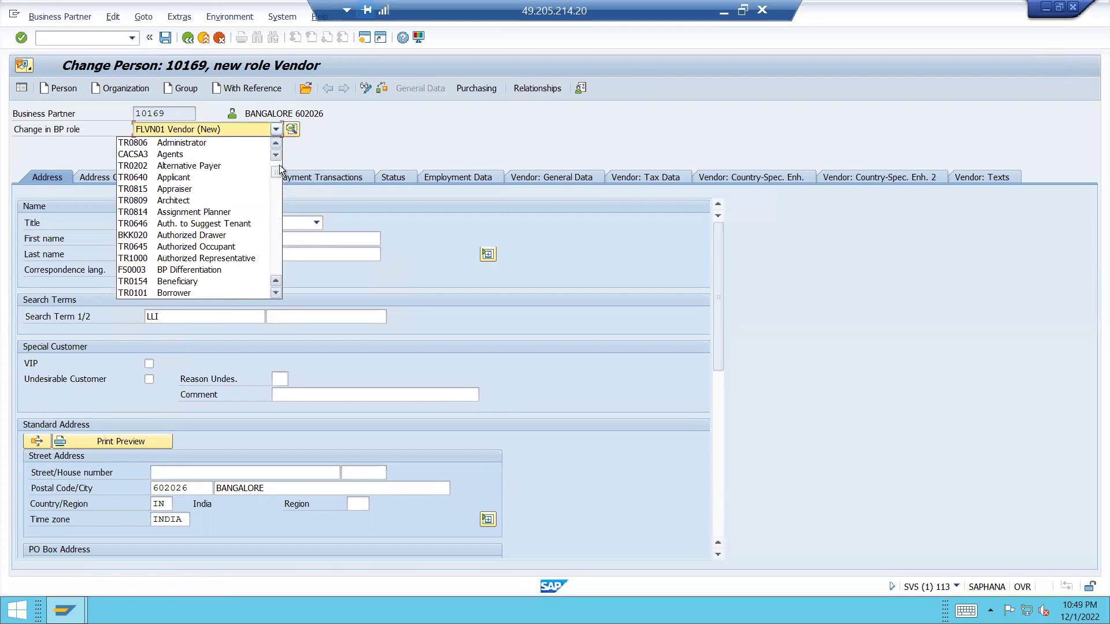
scroll(279, 162, "up", 2)
scroll(279, 180, "down", 5)
left_click_drag(278, 185, 279, 203)
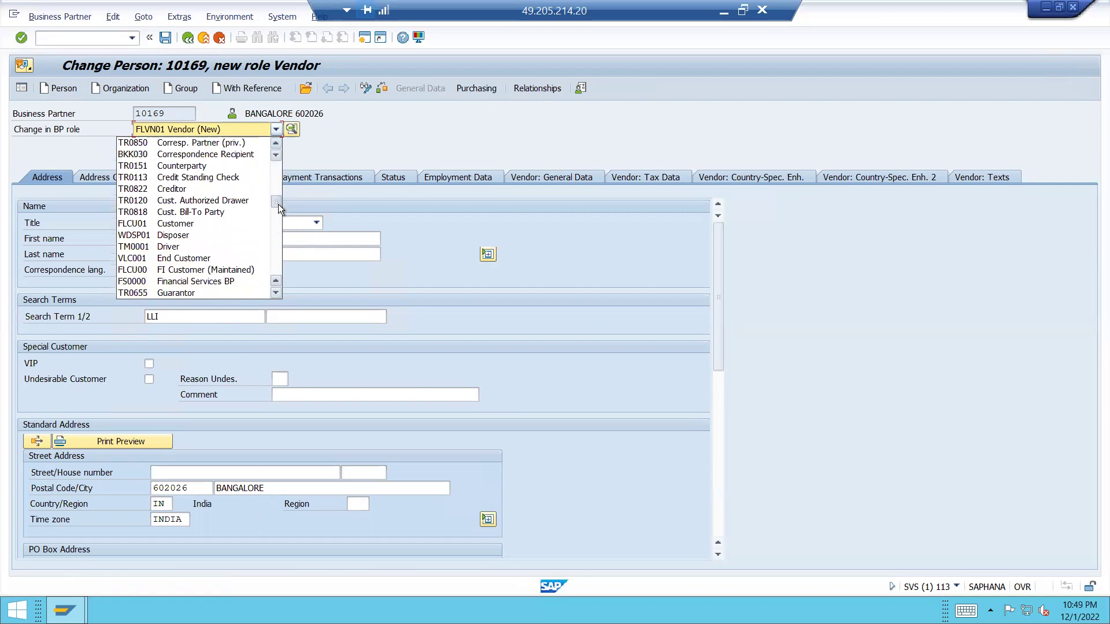
left_click(177, 224)
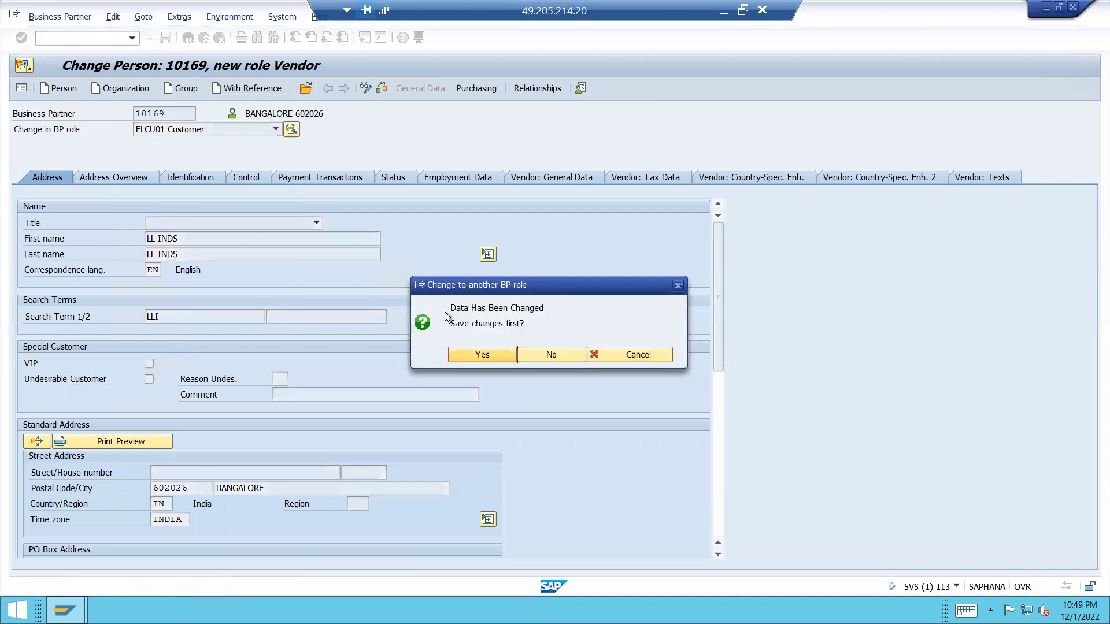
left_click(470, 352)
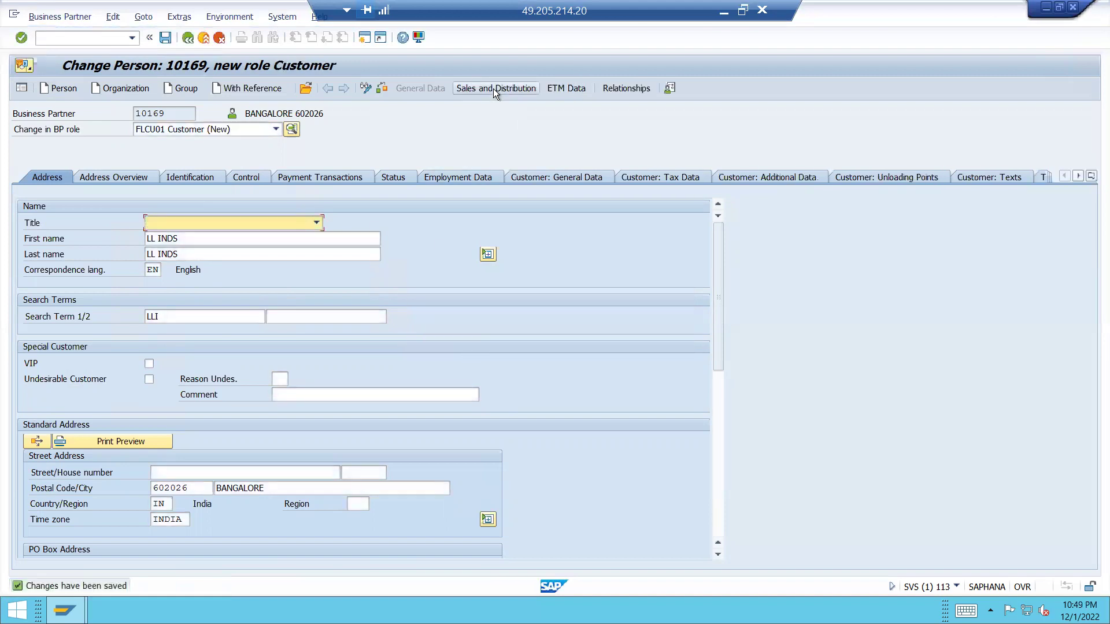
Add sales area LD01 / LD / LD to the Customer role, defaulting currency INR and 100% order probability
left_click(493, 88)
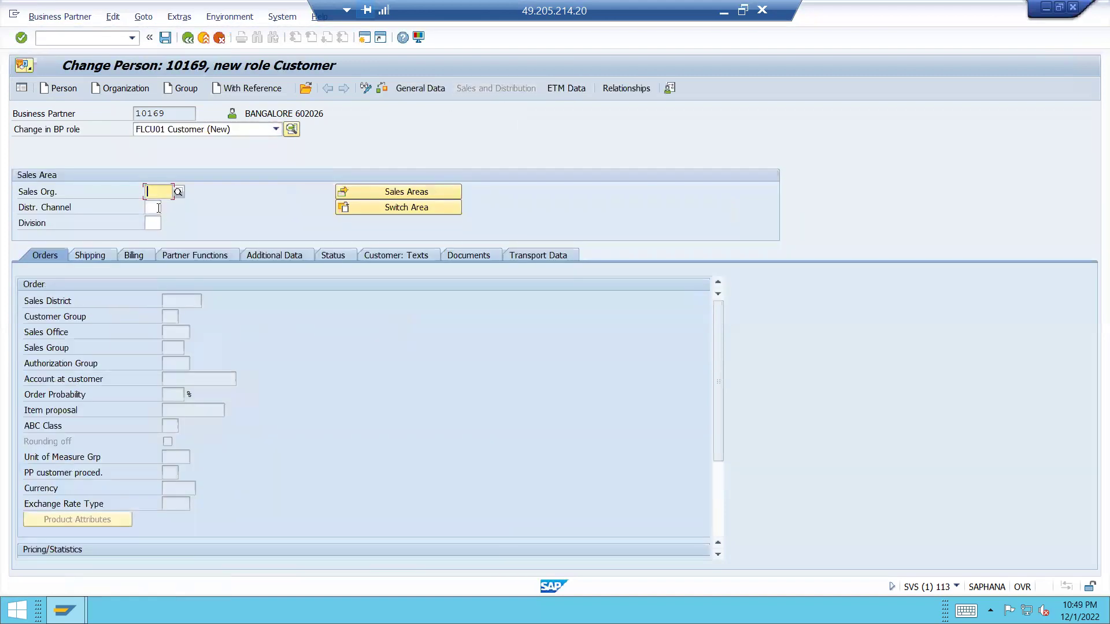
type("LD01")
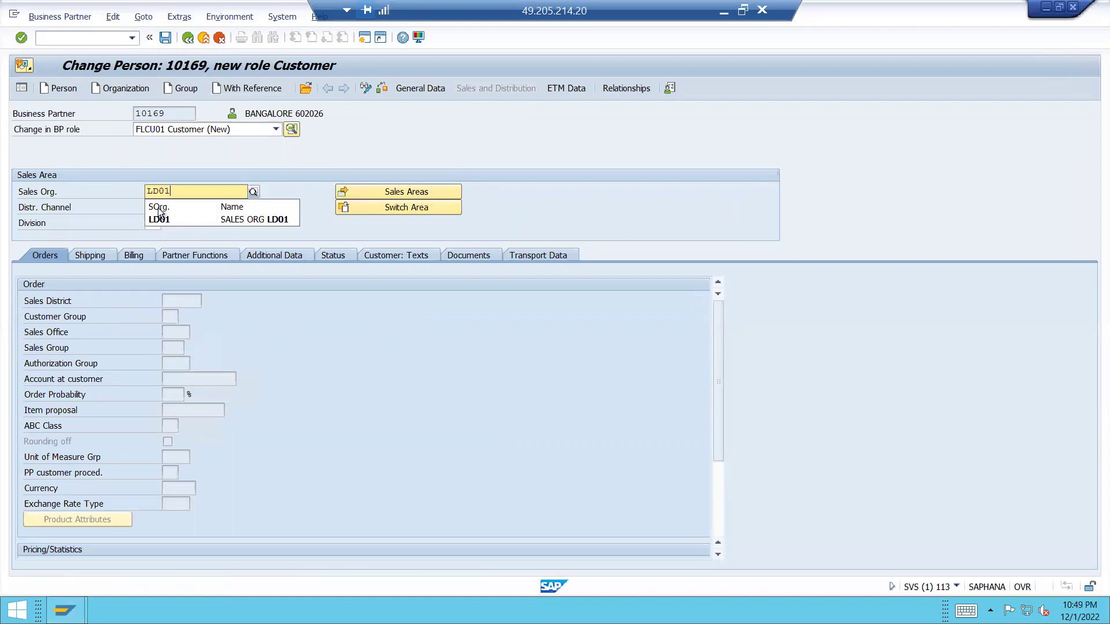
left_click(159, 208)
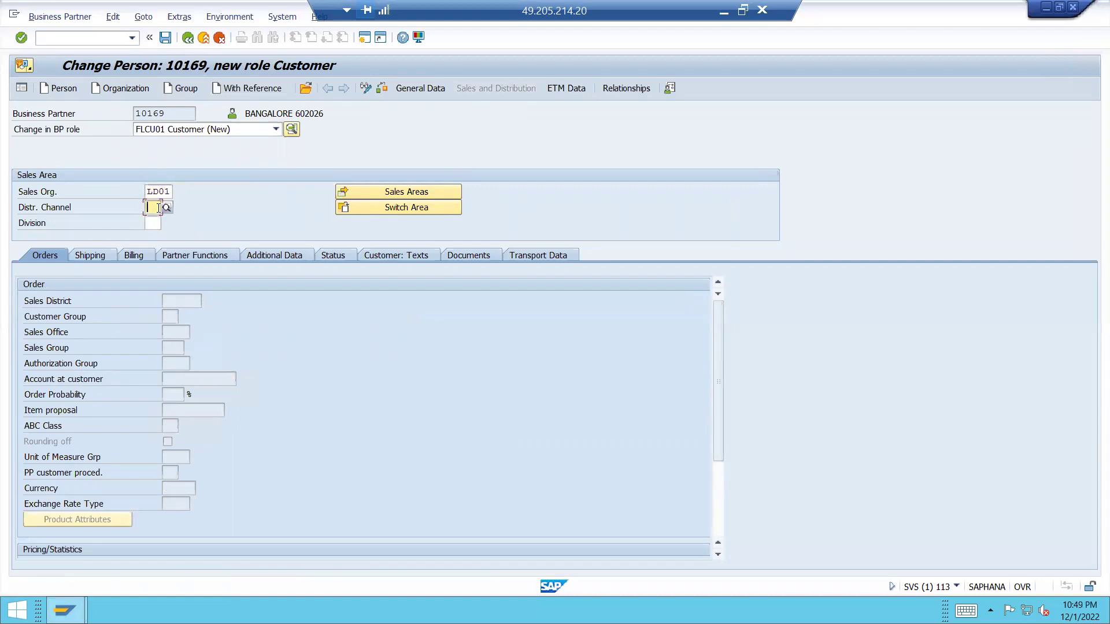
type("LD")
key("Tab")
type("LD")
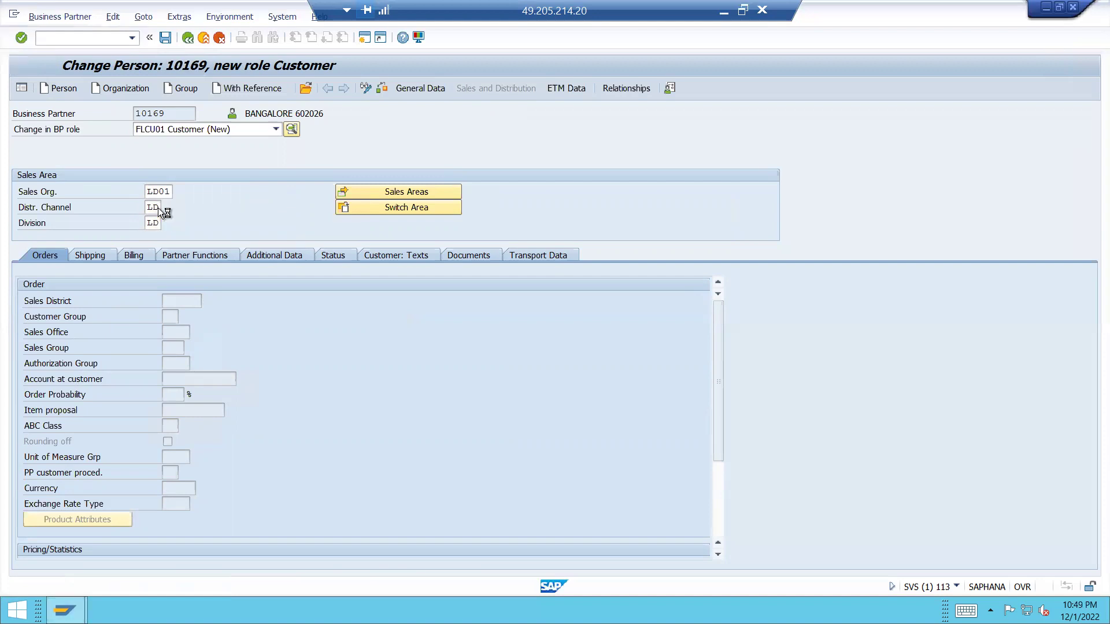
key("Return")
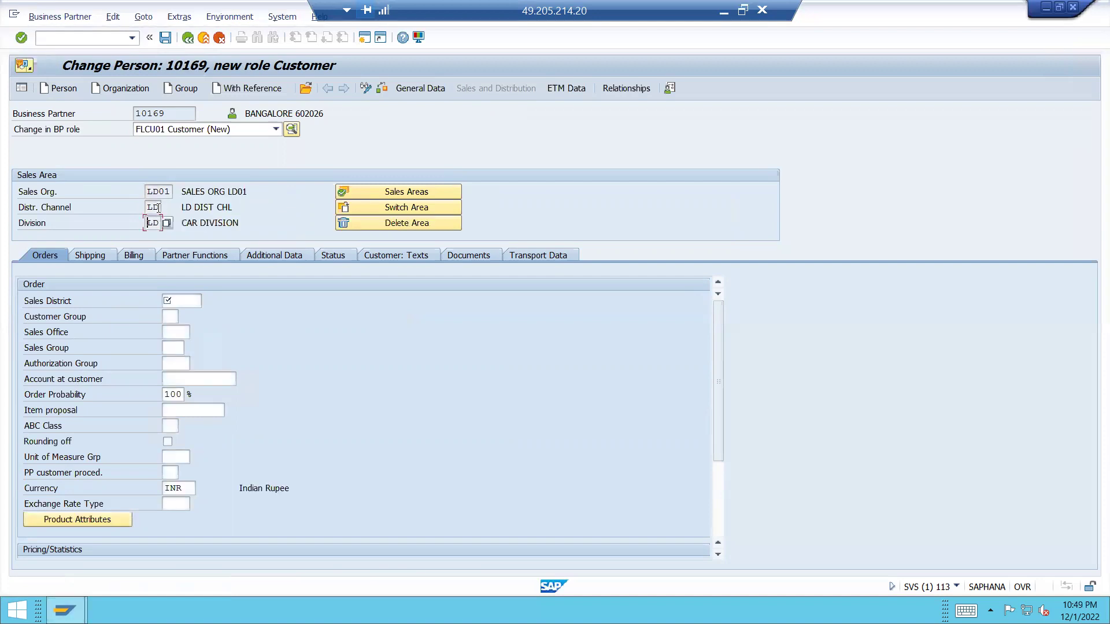
left_click(189, 298)
Set the customer's sales district to 000001 Northern region
left_click(208, 301)
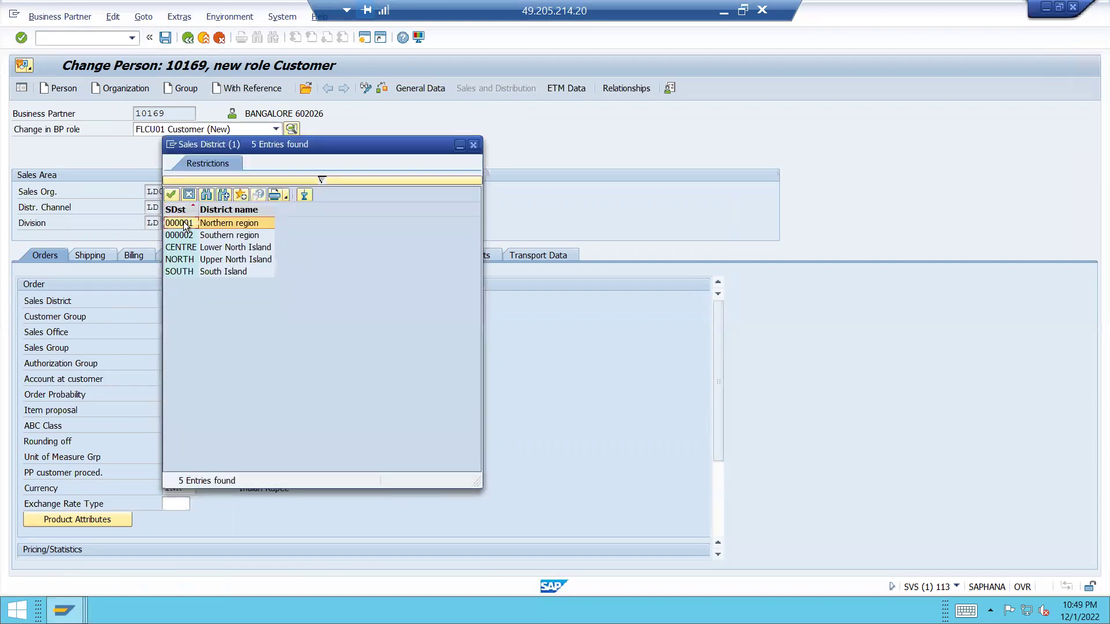
double_click(182, 222)
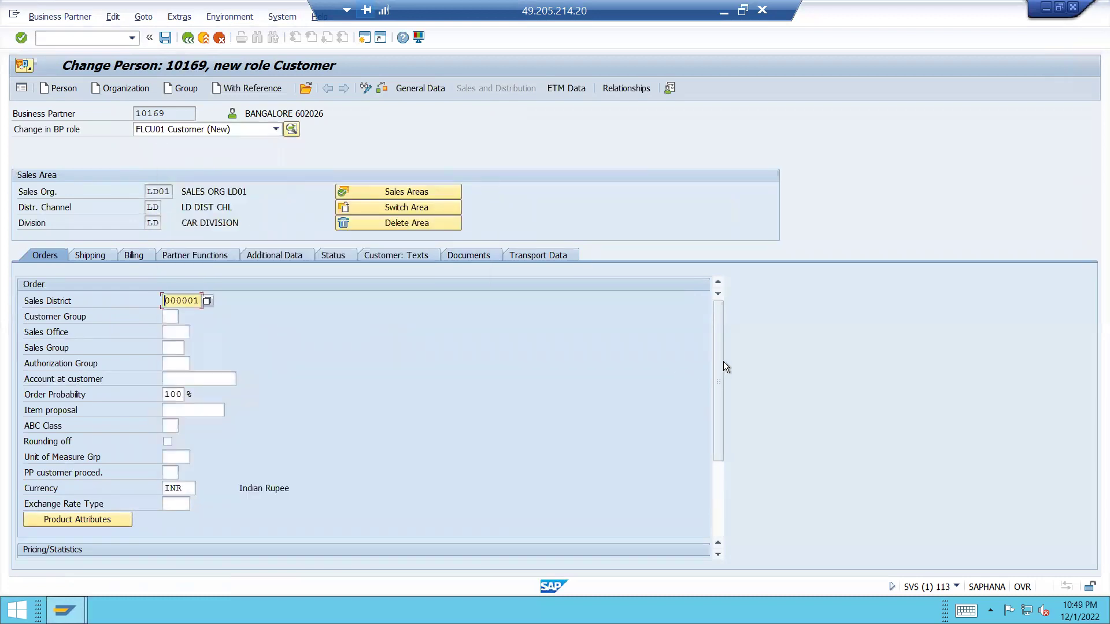
left_click_drag(720, 362, 717, 456)
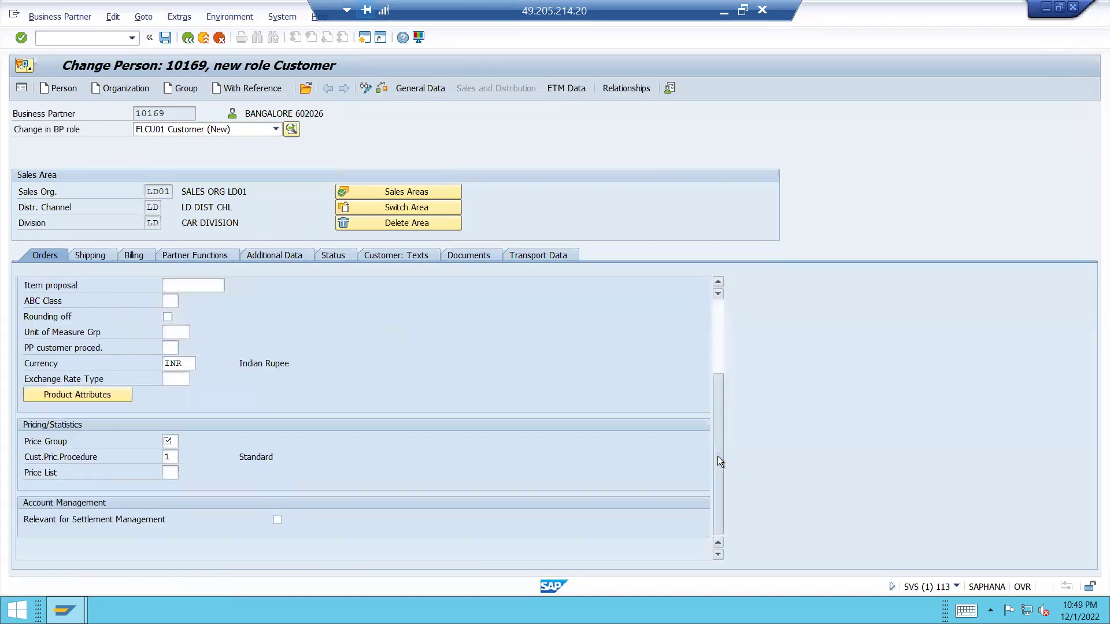
Choose price group 01 Bulk buyer and save, which flags the missing tax classification
left_click(170, 441)
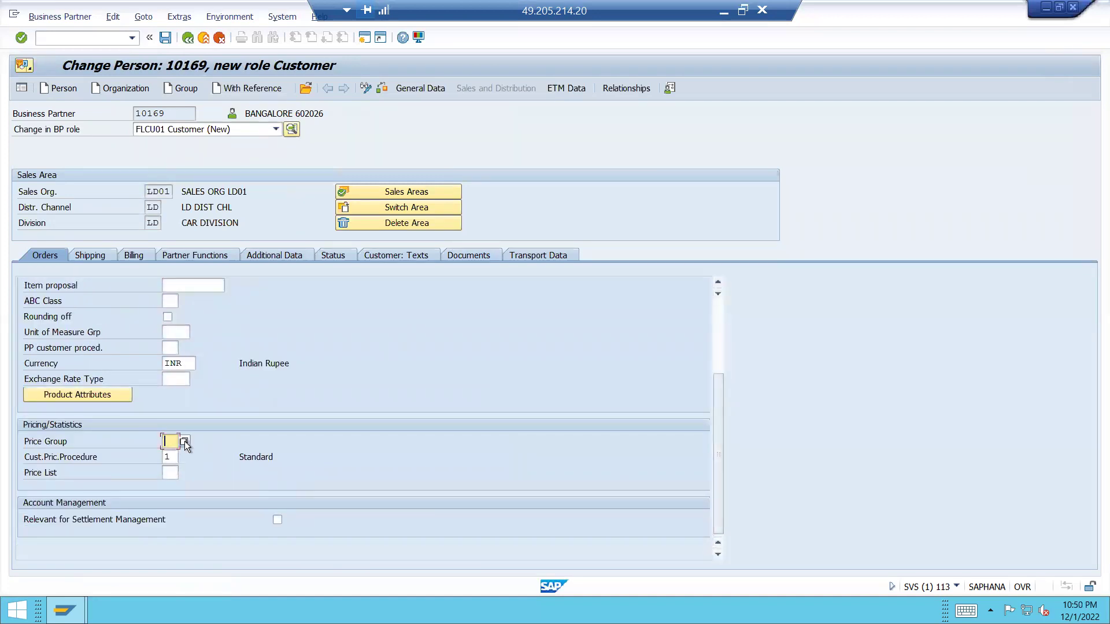
left_click(184, 442)
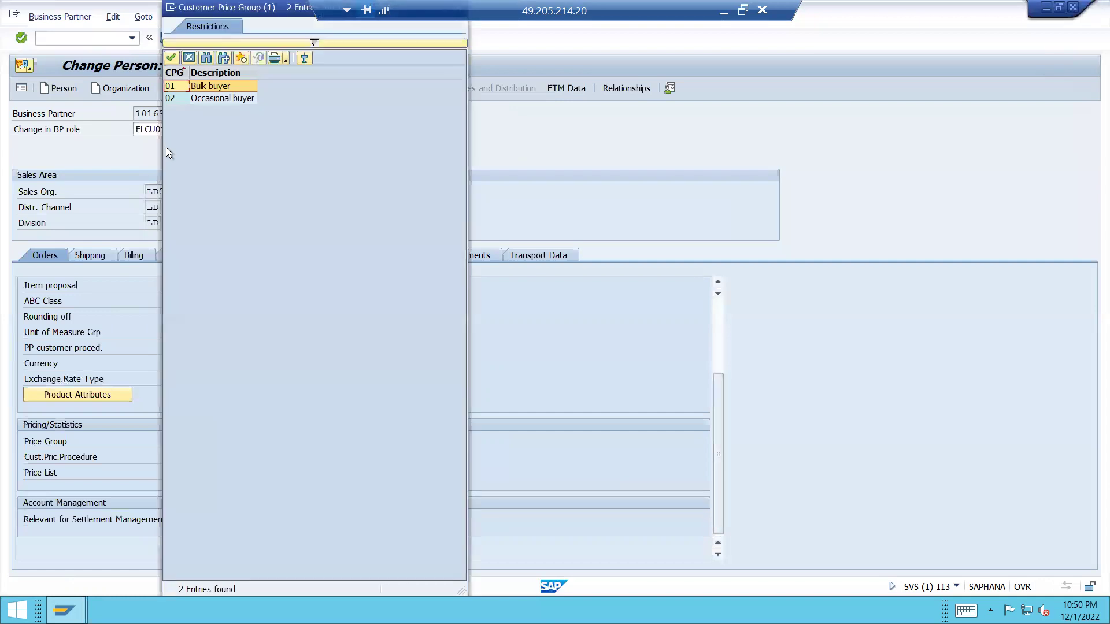
double_click(199, 86)
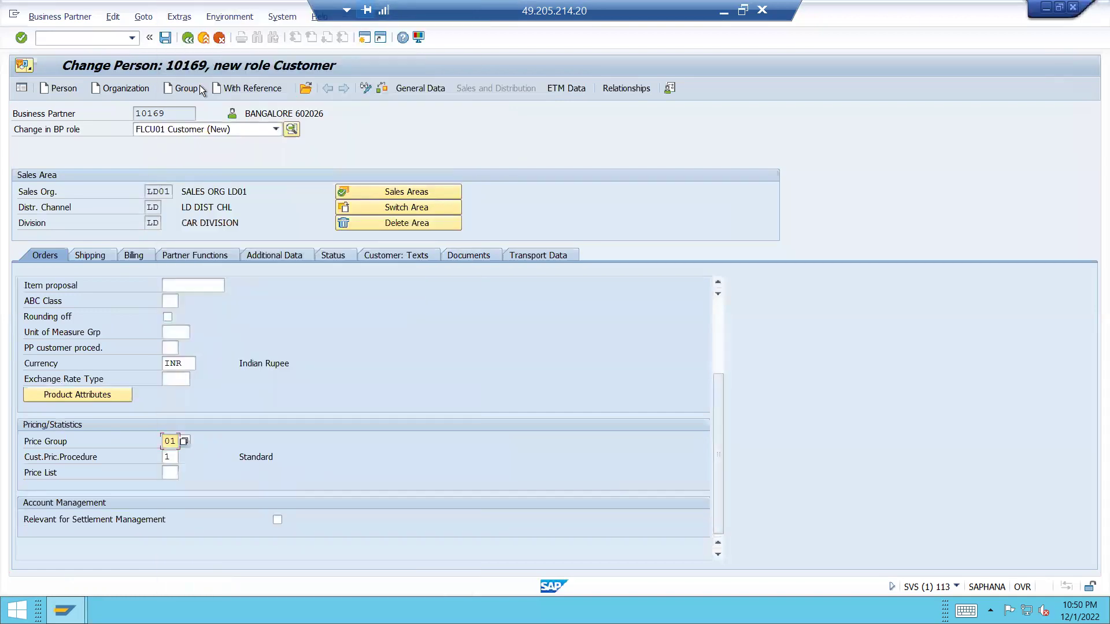
left_click(165, 38)
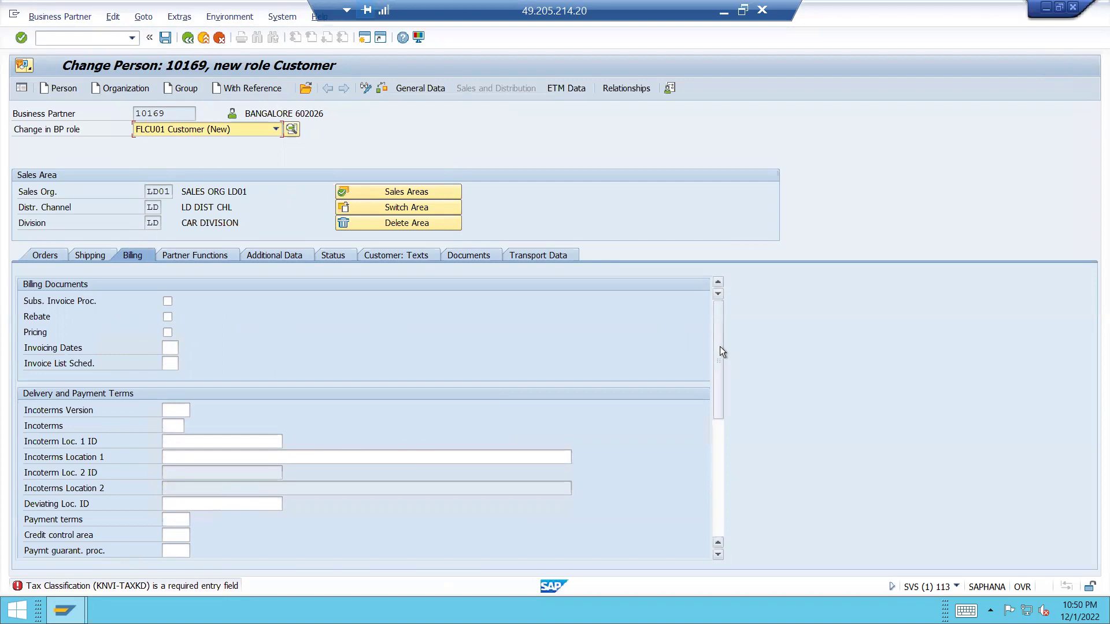
Enter output tax classification 6 for SGST, CGST, IGST and 8 for UGST; value 6 is rejected
left_click_drag(719, 346, 720, 478)
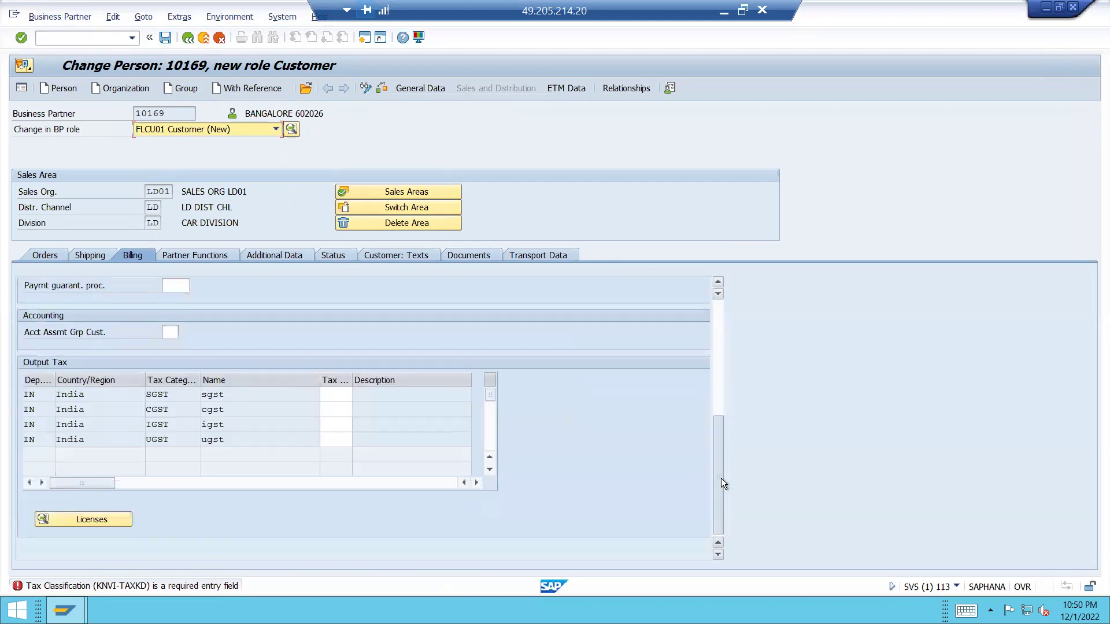
left_click(332, 395)
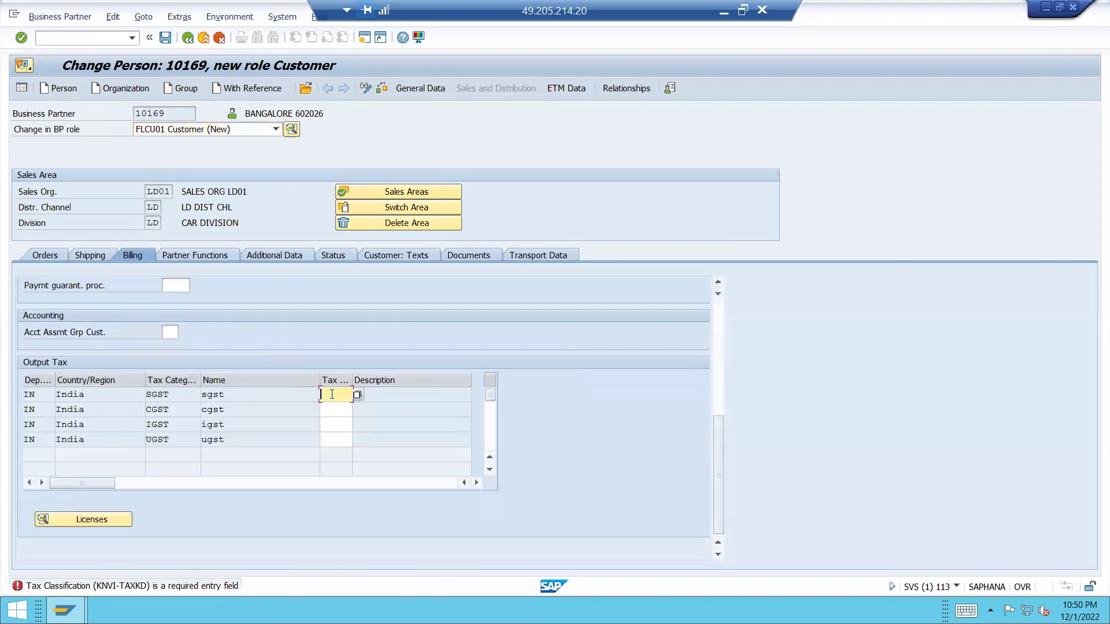
type("6")
key("Down")
type("6")
key("Down")
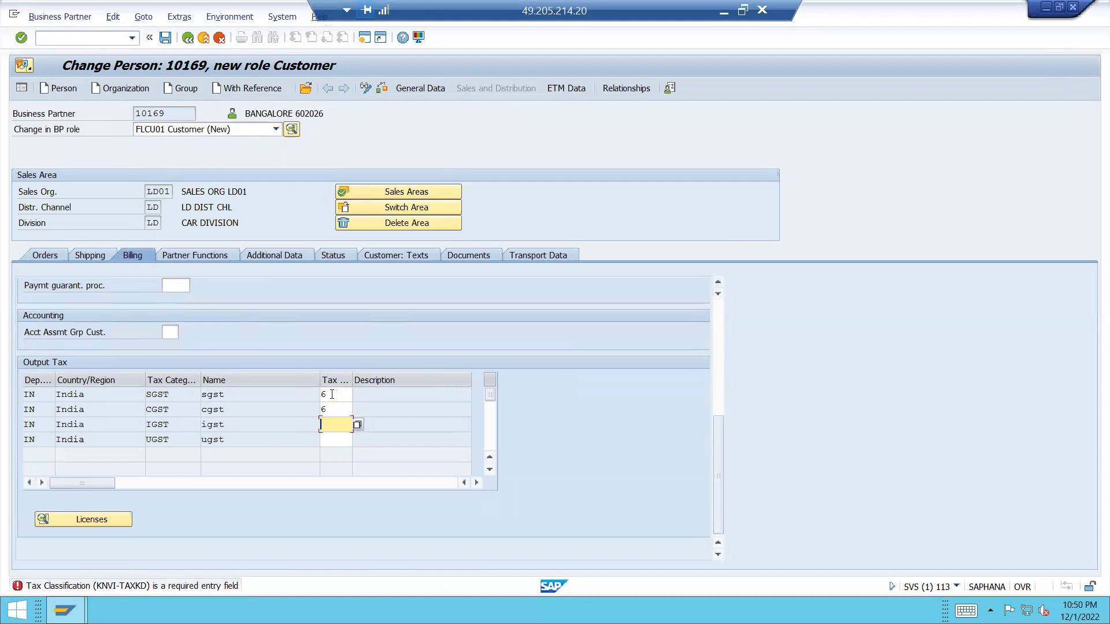
type("1")
key("Down")
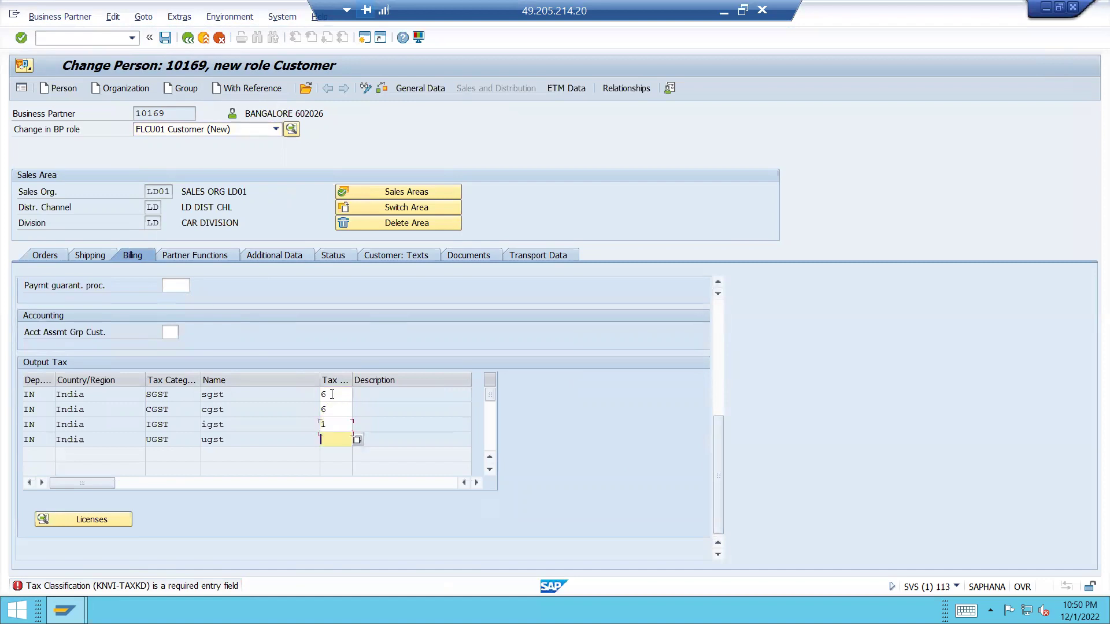
key("Up")
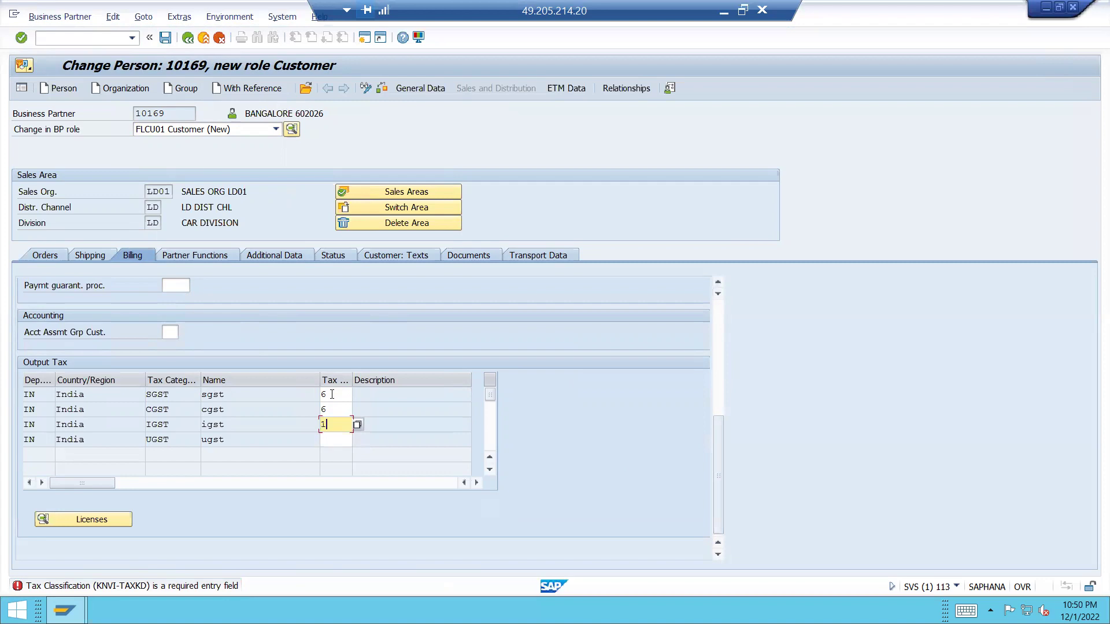
key("BackSpace")
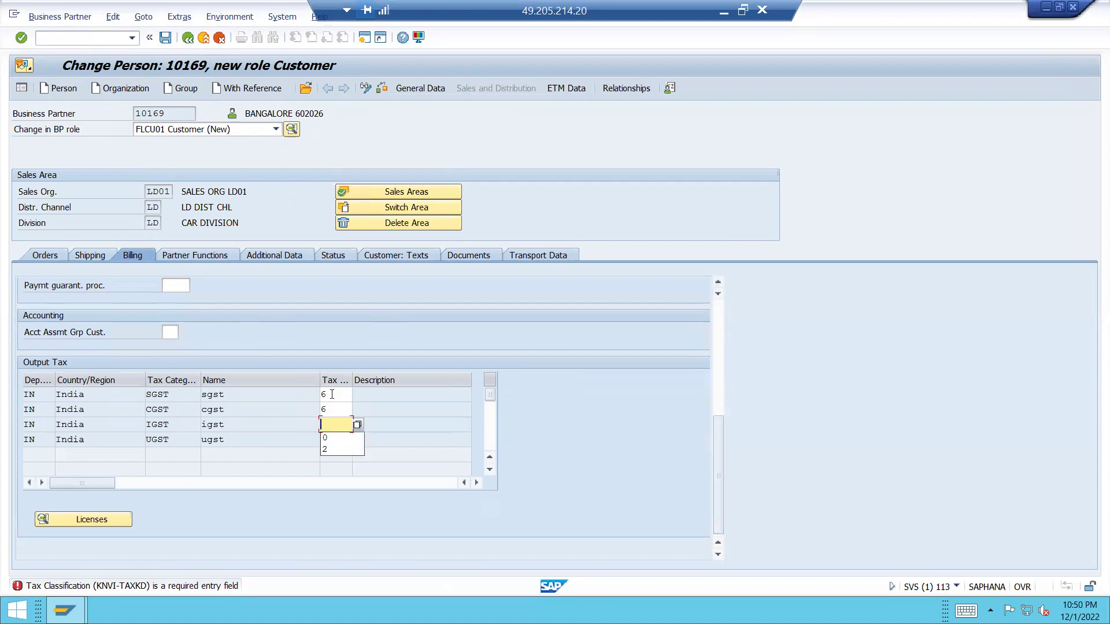
type("6")
key("Down")
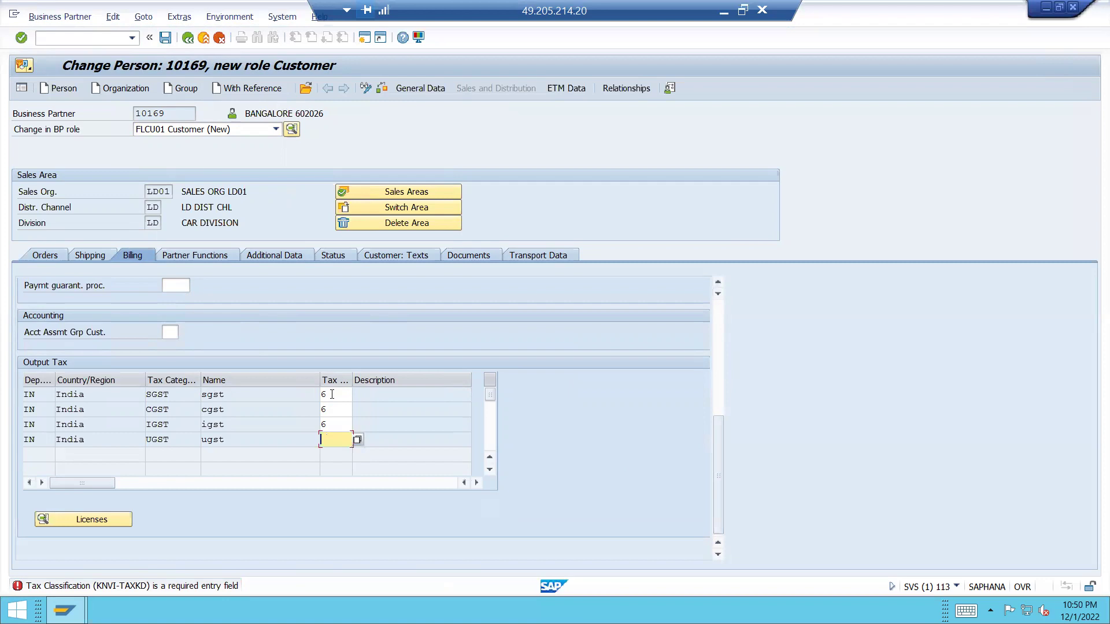
type("8")
key("Return")
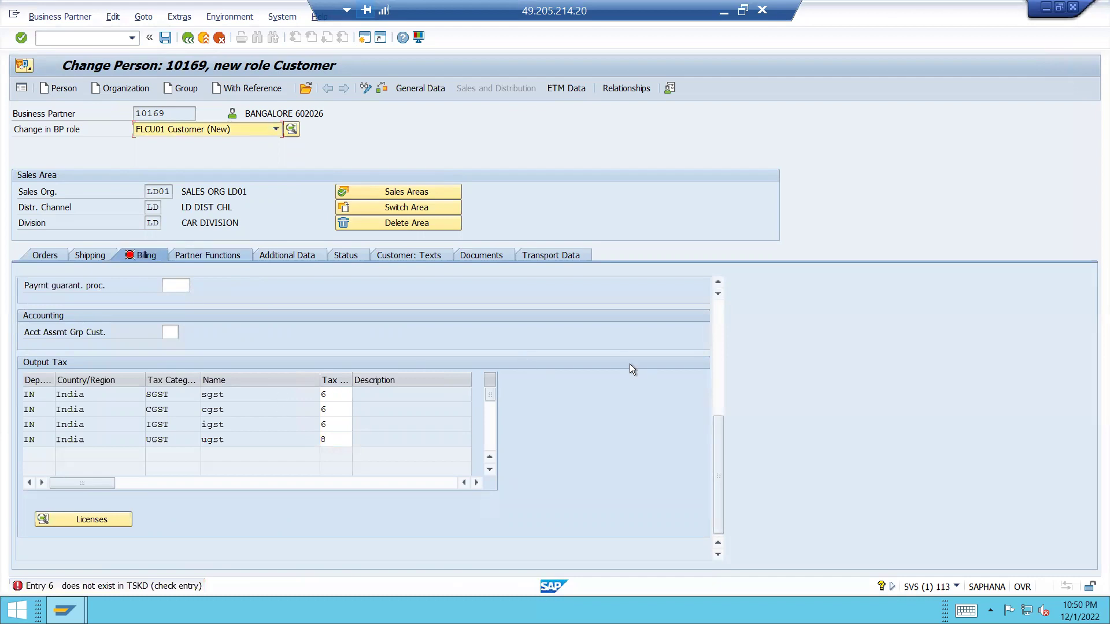
Change SGST, CGST, IGST and UGST tax classifications to 2 (Tax Exempt) and save partner 10169
left_click_drag(717, 450, 695, 529)
left_click(327, 396)
key("BackSpace")
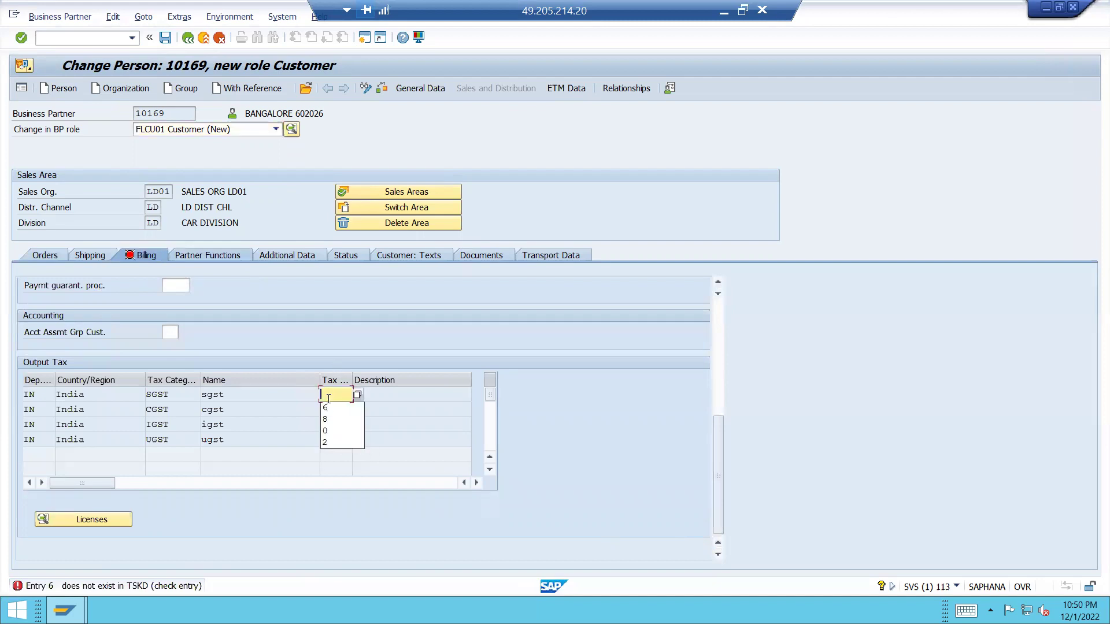
type("2")
key("Down")
key("BackSpace")
type("2")
key("Down")
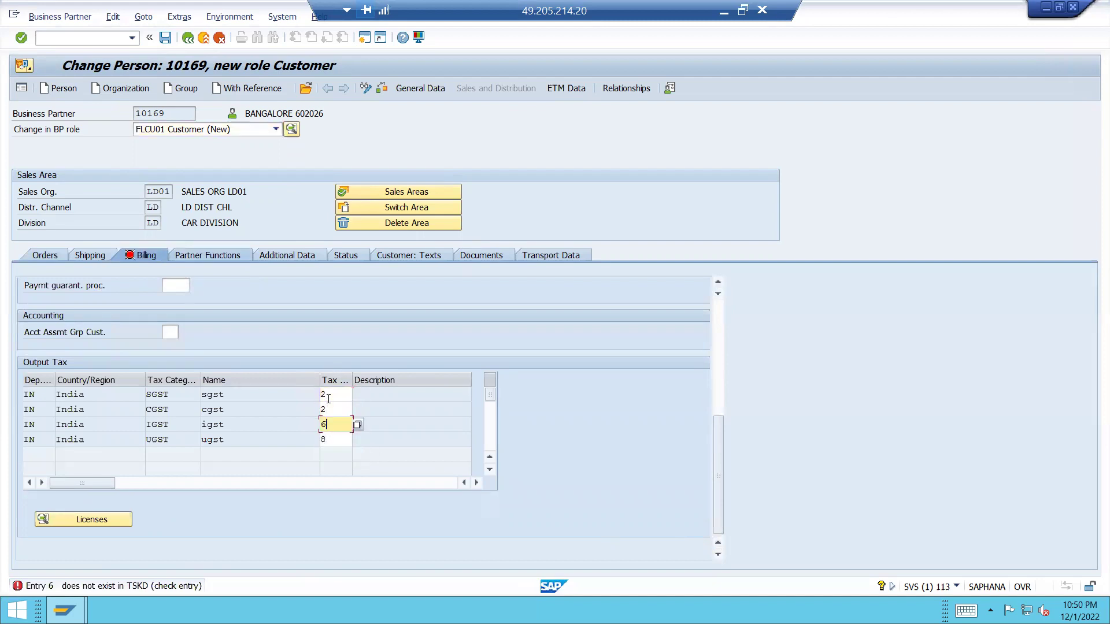
key("BackSpace")
type("2")
key("Down")
key("BackSpace")
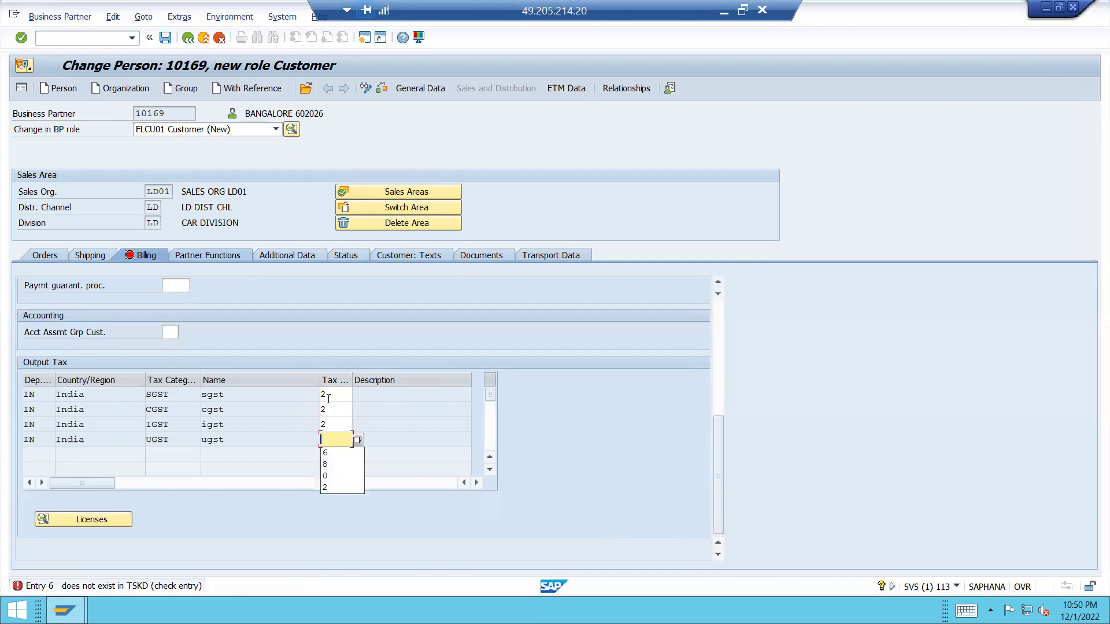
type("2")
key("Return")
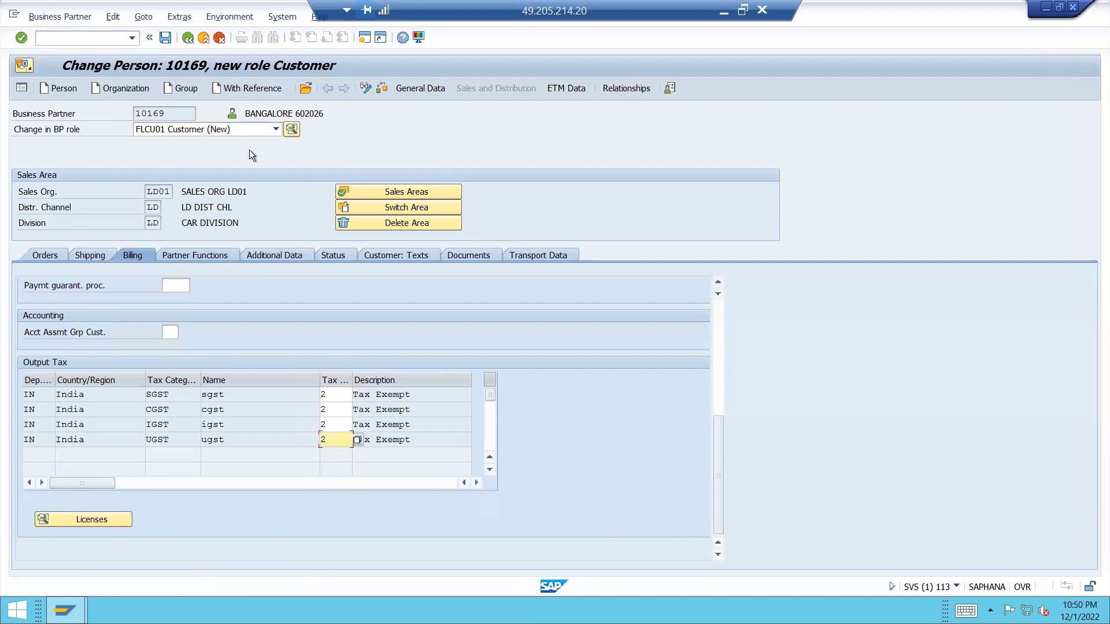
left_click(164, 38)
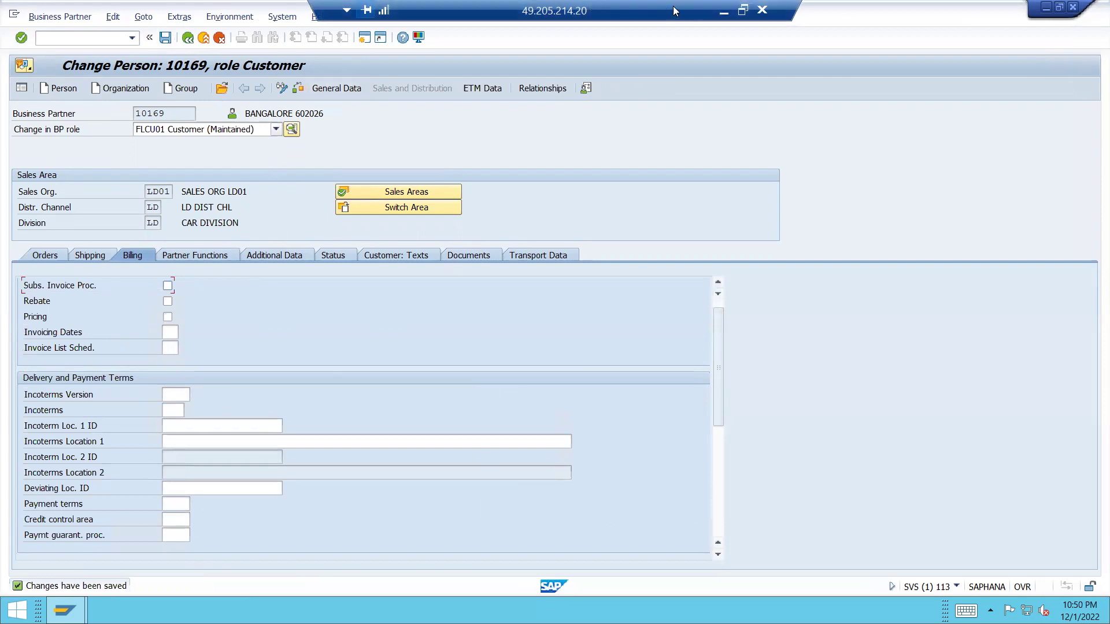
In the Notepad comparison notes, add a line 'CUSTOMER NO 50' below T.C. BP
left_click(724, 15)
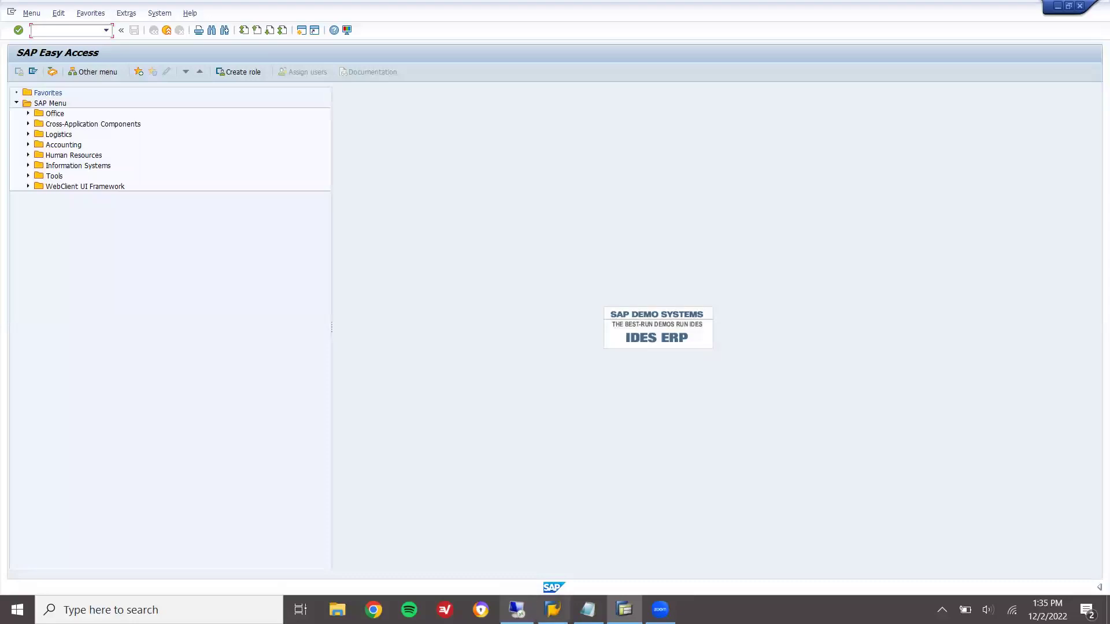
left_click(588, 610)
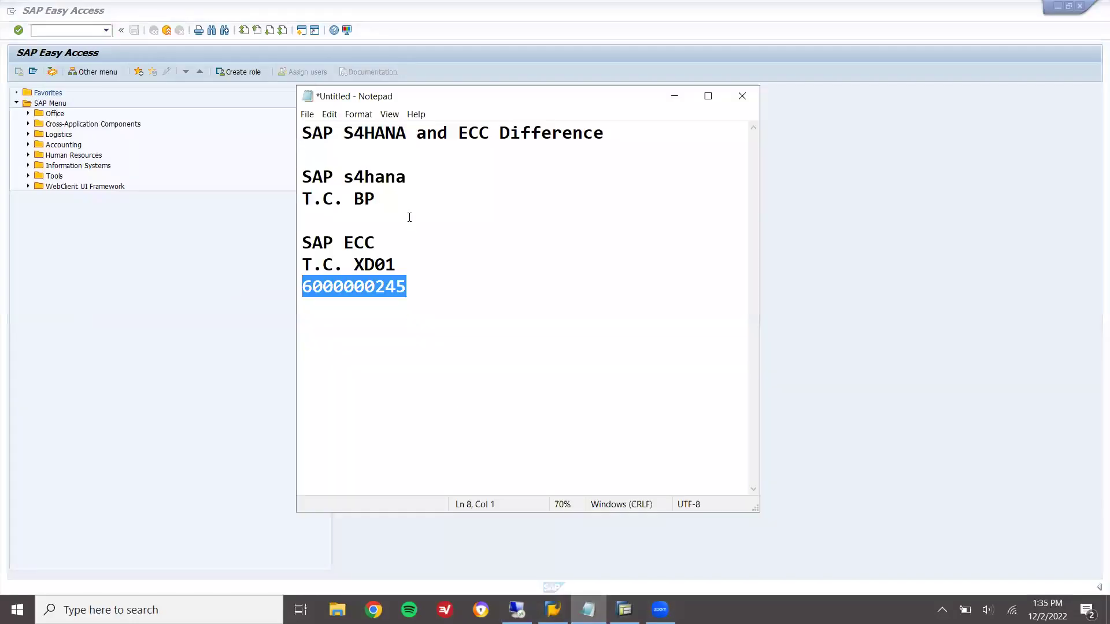
left_click(388, 199)
key("Return")
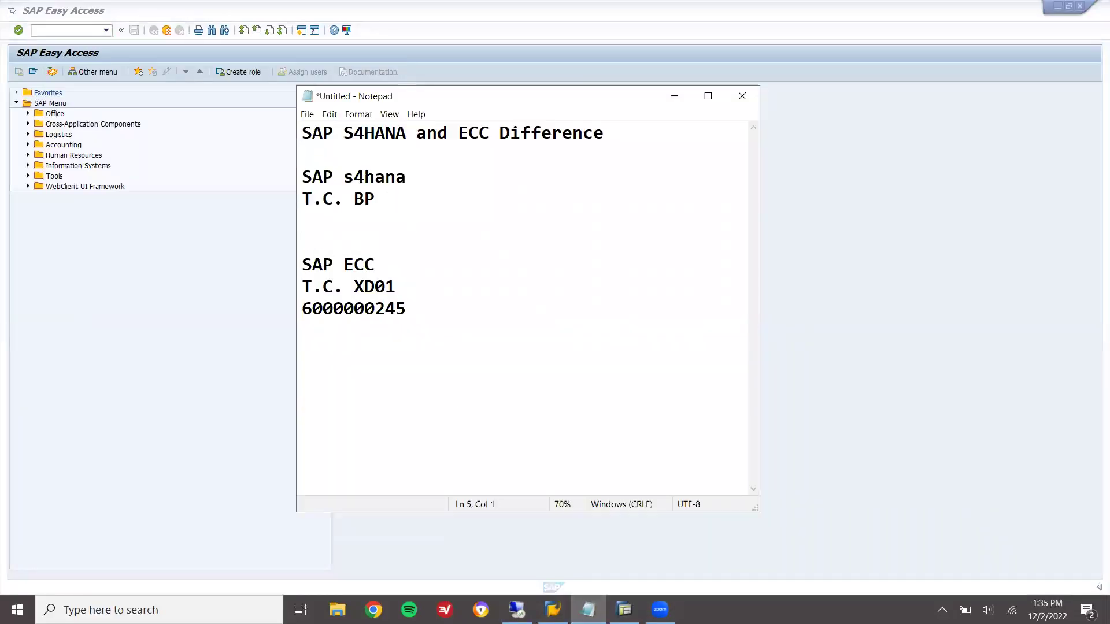
type("50")
left_click(301, 220)
type("CUSTOMER")
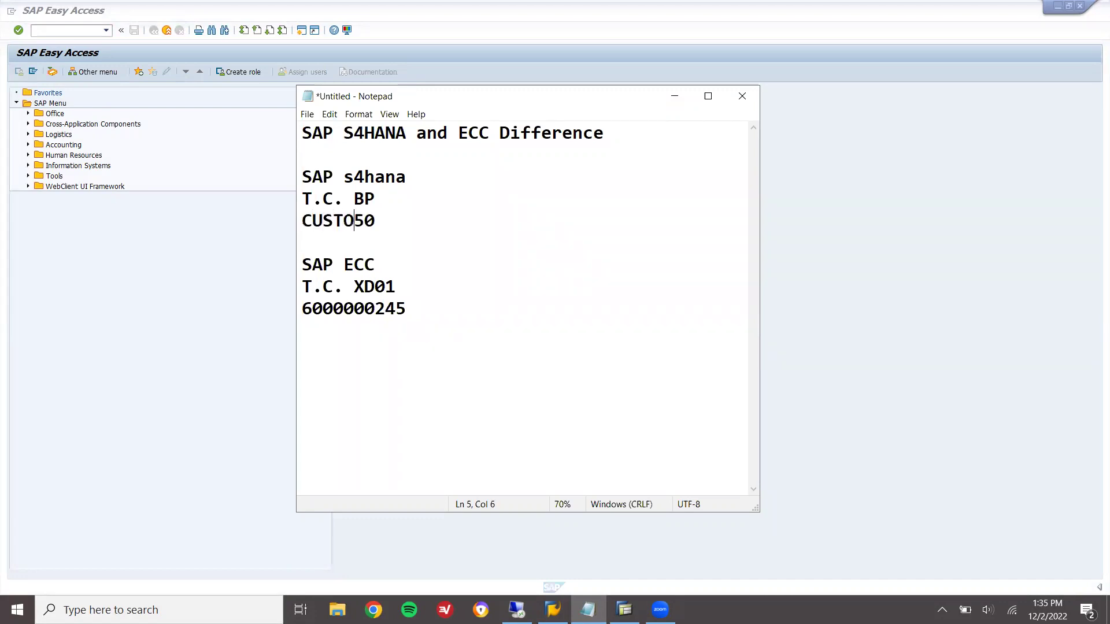
type(" NO")
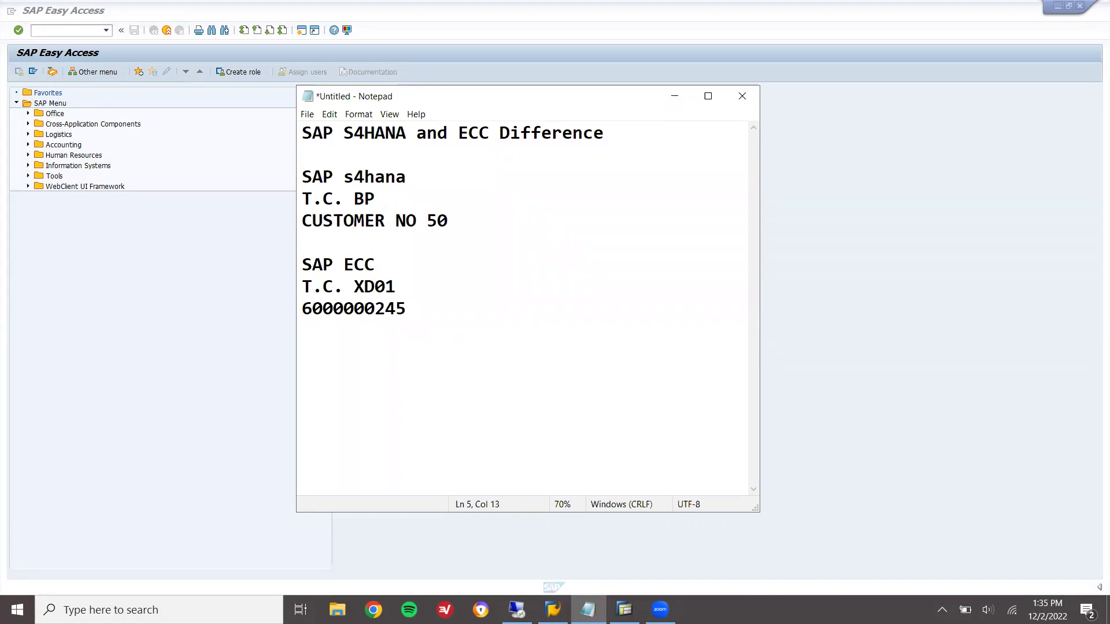